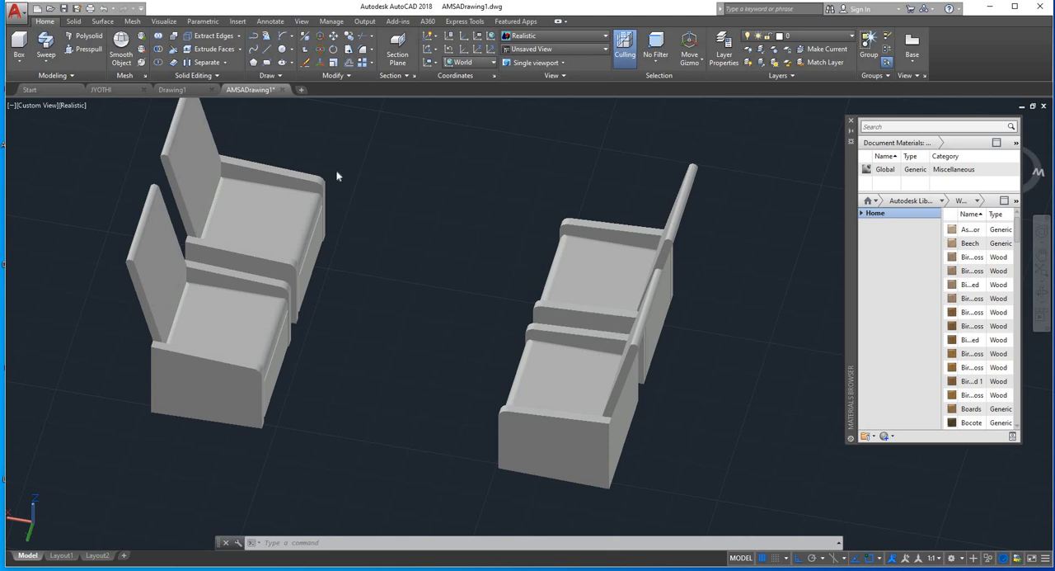
left_click(276, 261)
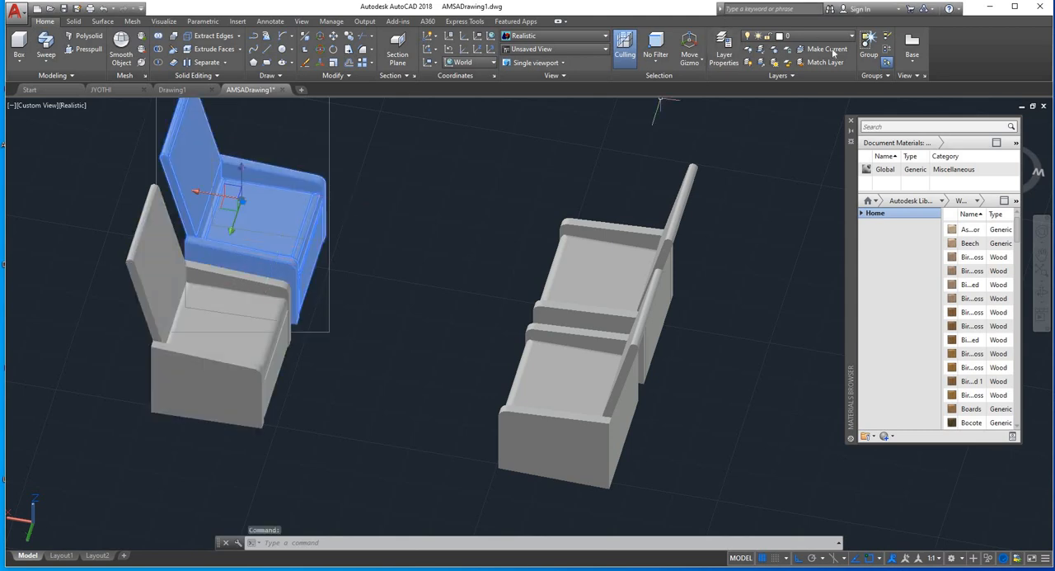
left_click(216, 333)
key("Escape")
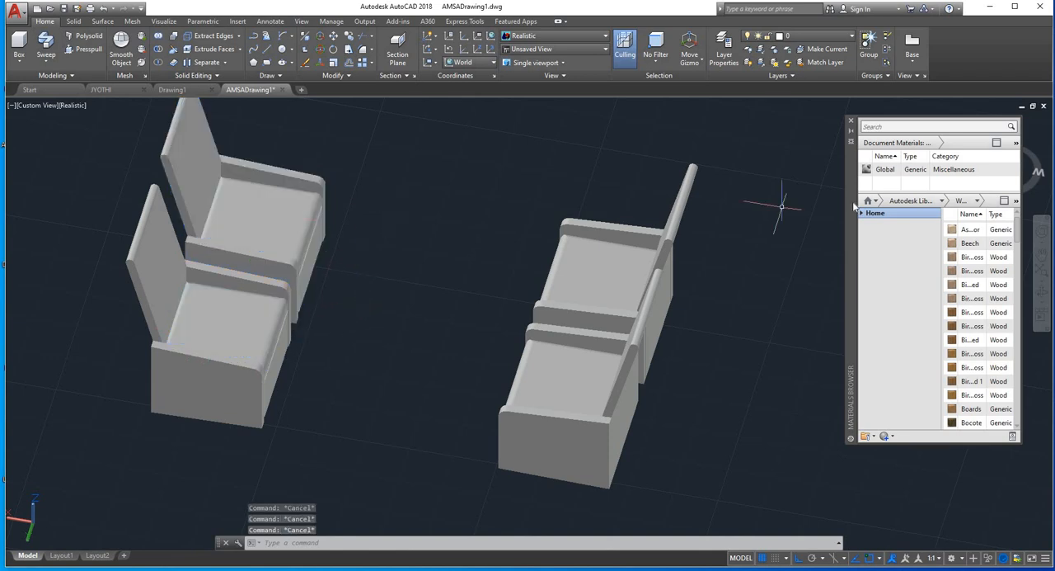
Step: Show the Fabric category of the Autodesk Library in the Materials Browser
scroll(998, 234, "up", 1)
left_click(943, 201)
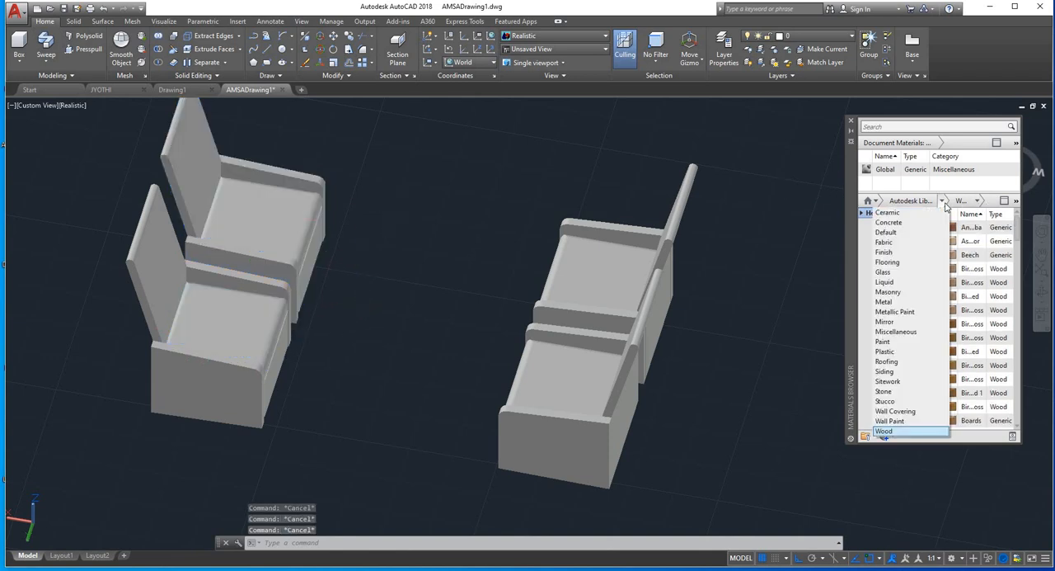
left_click(894, 242)
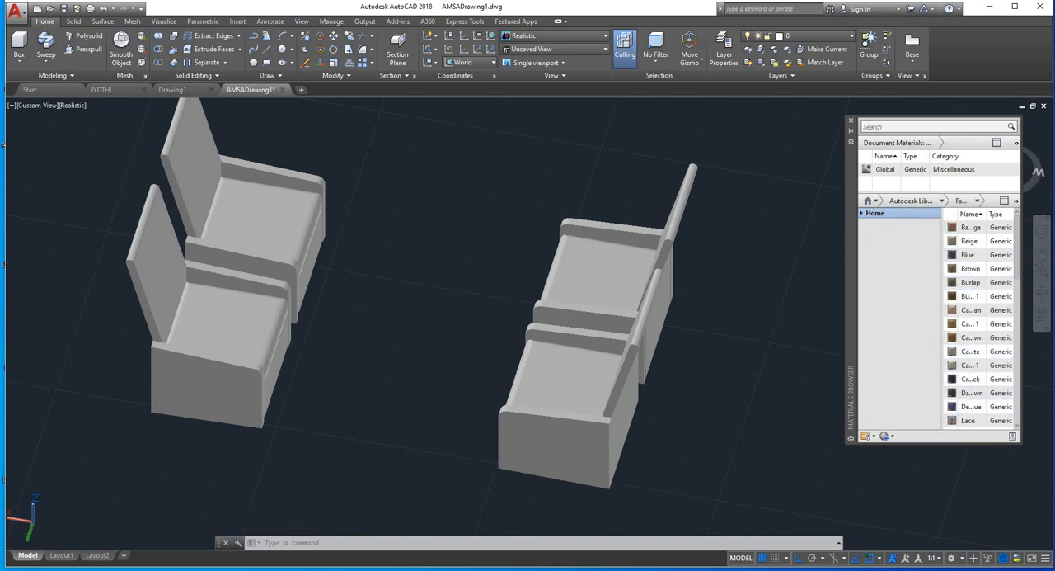
left_click(407, 132)
left_click(123, 400)
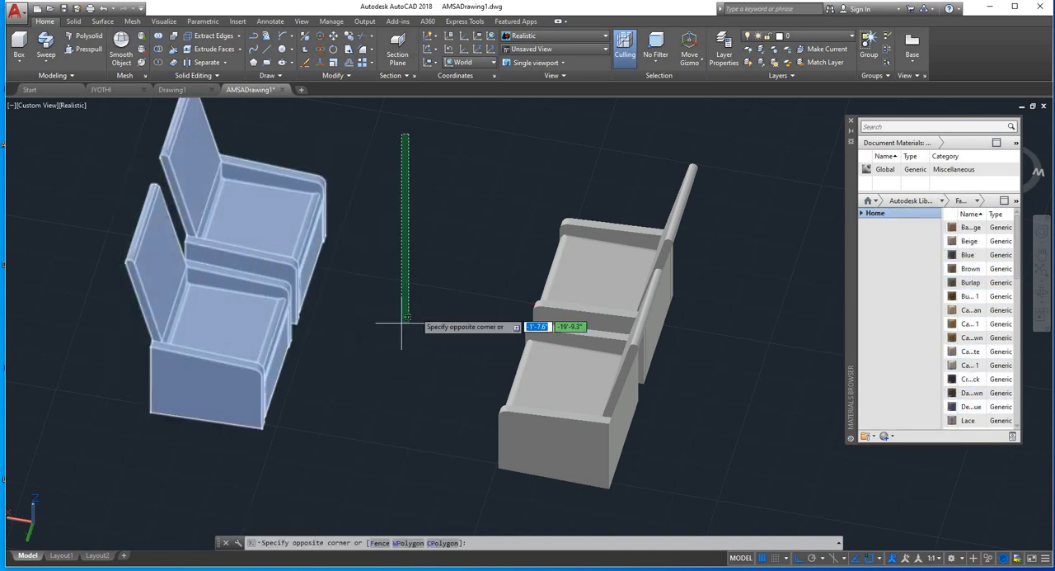
key("Escape")
left_click(417, 305)
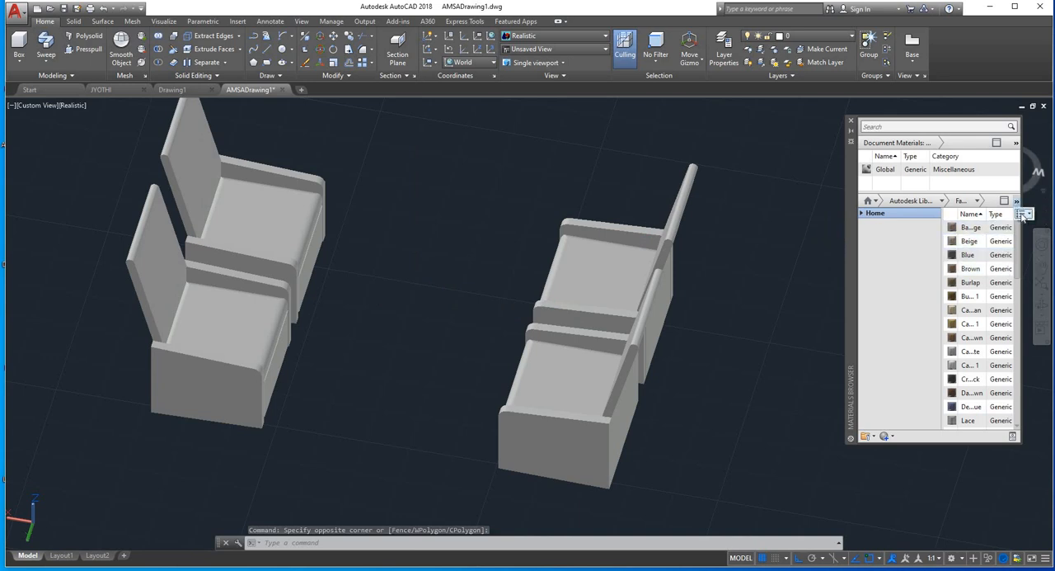
Step: Display the library's fabric materials in Thumbnail View
left_click(1022, 216)
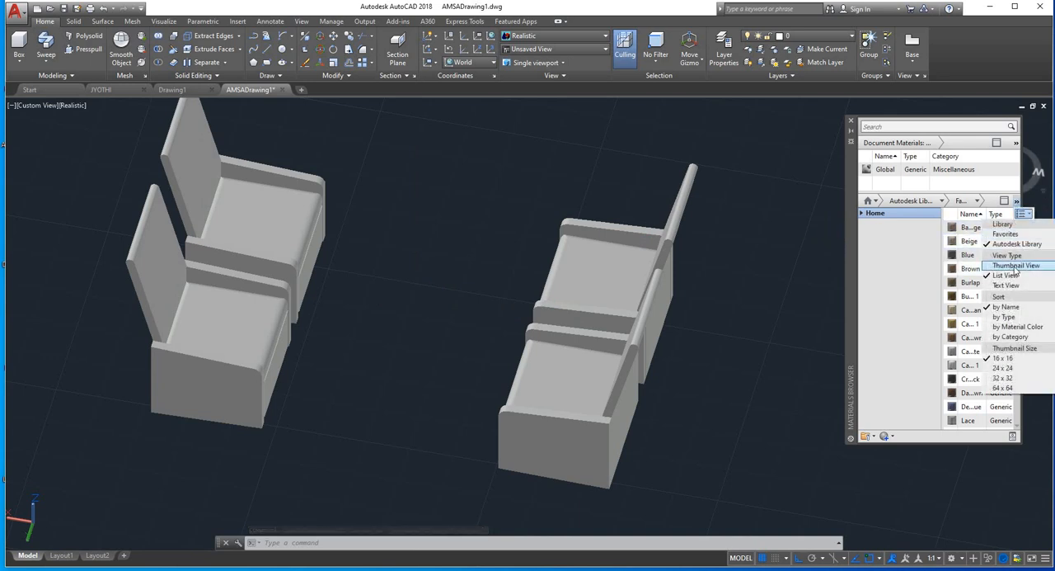
left_click(1016, 266)
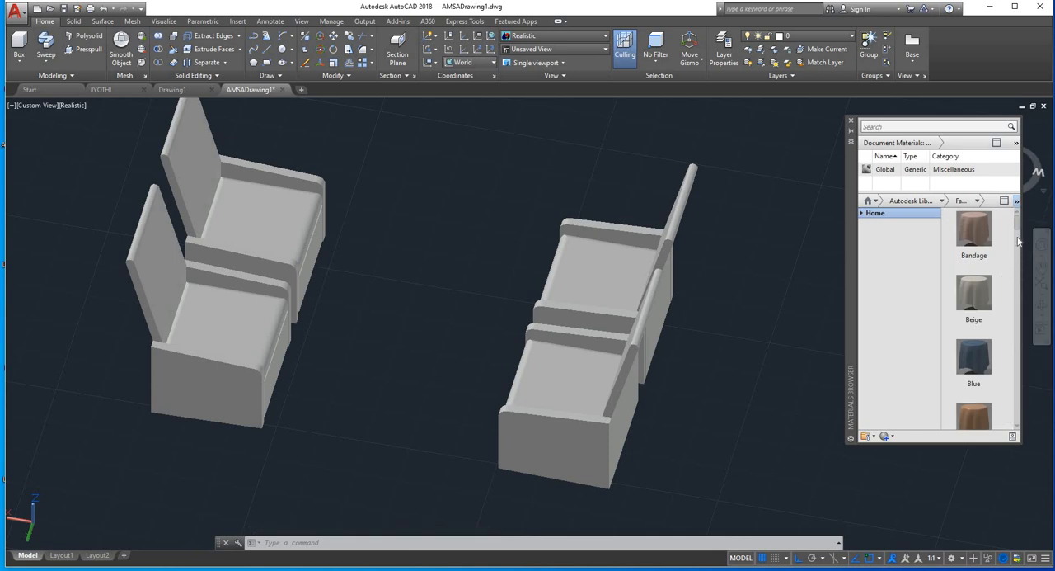
Step: Assign the Plaid 1 fabric to all parts of the four chairs
left_click_drag(1019, 223, 991, 331)
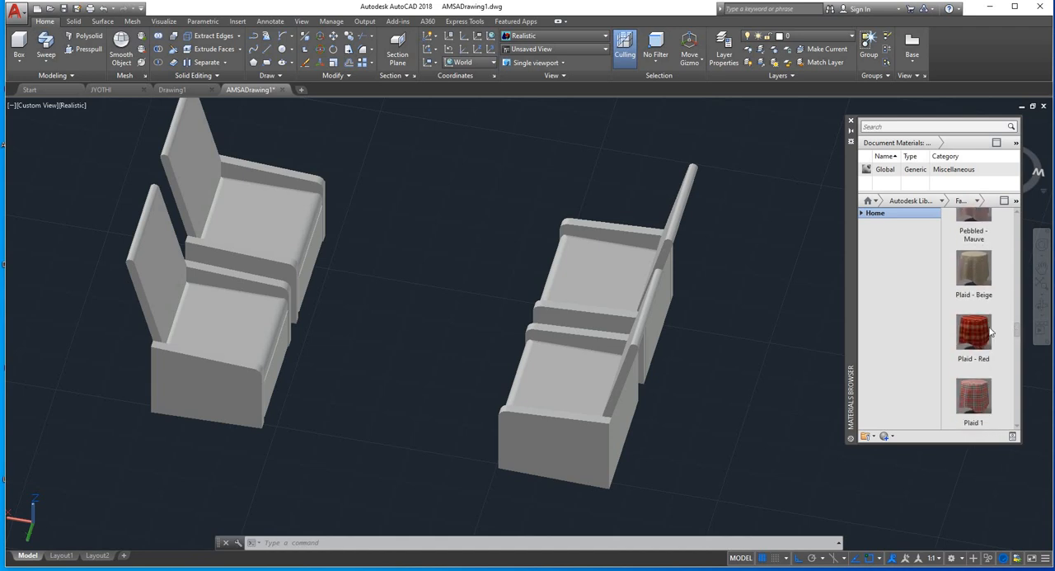
left_click(968, 385)
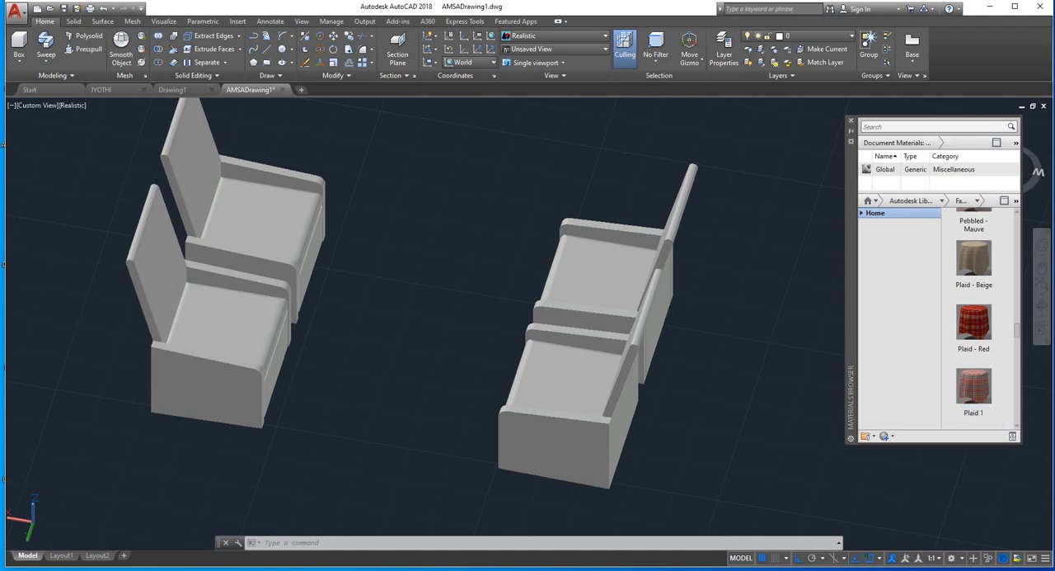
left_click(752, 163)
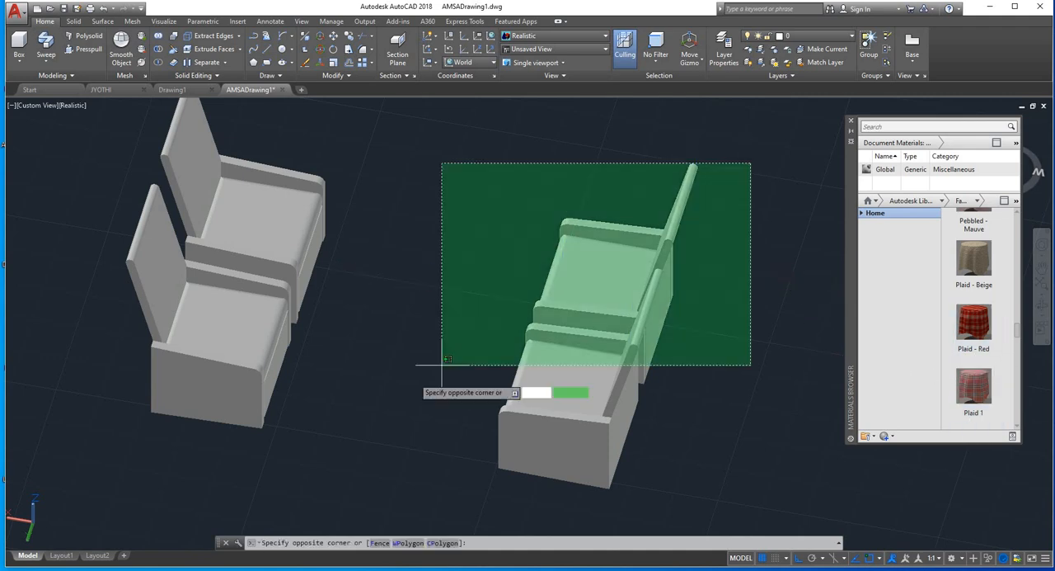
left_click(154, 412)
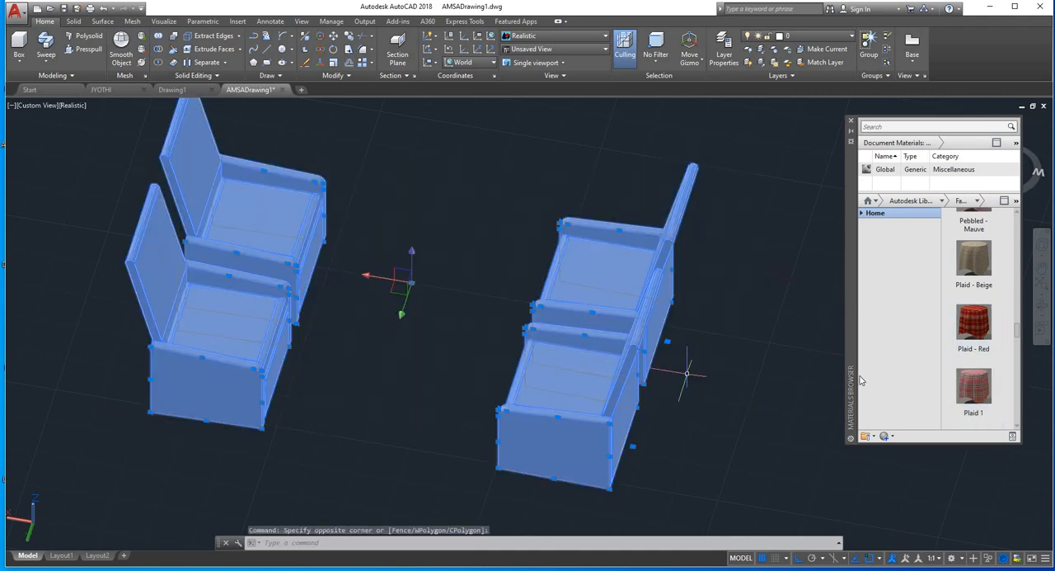
right_click(969, 393)
left_click(1011, 396)
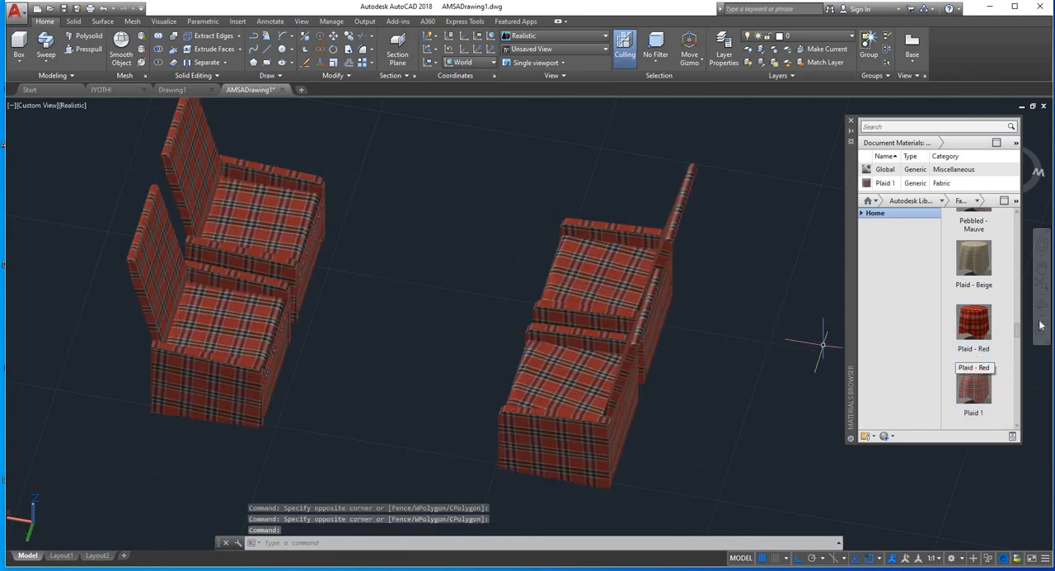
Step: Assign the Stripes - Blue-White fabric to all parts of the four chairs
scroll(1017, 333, "down", 8)
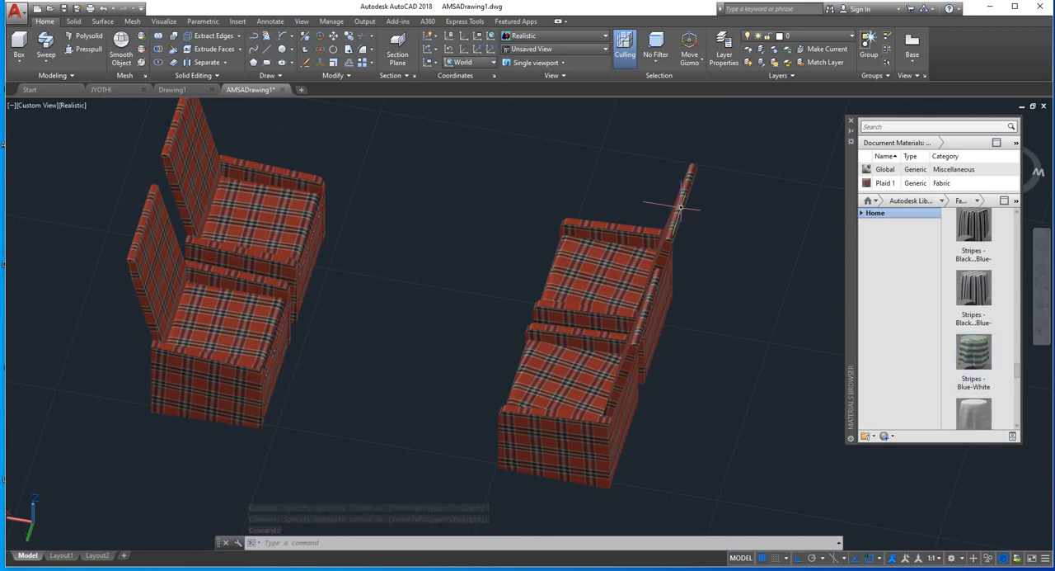
left_click(735, 173)
left_click(111, 427)
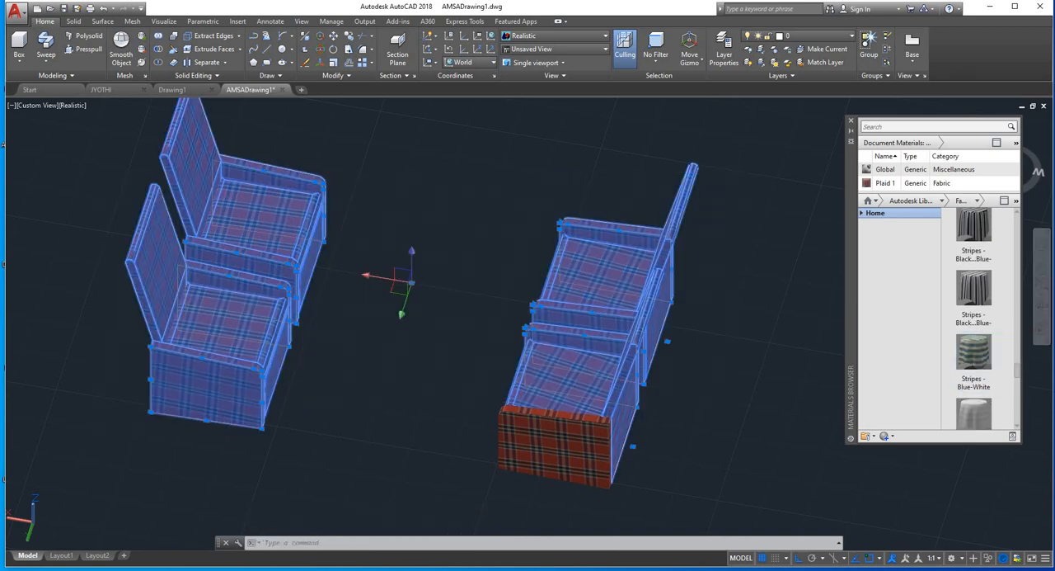
left_click(665, 508)
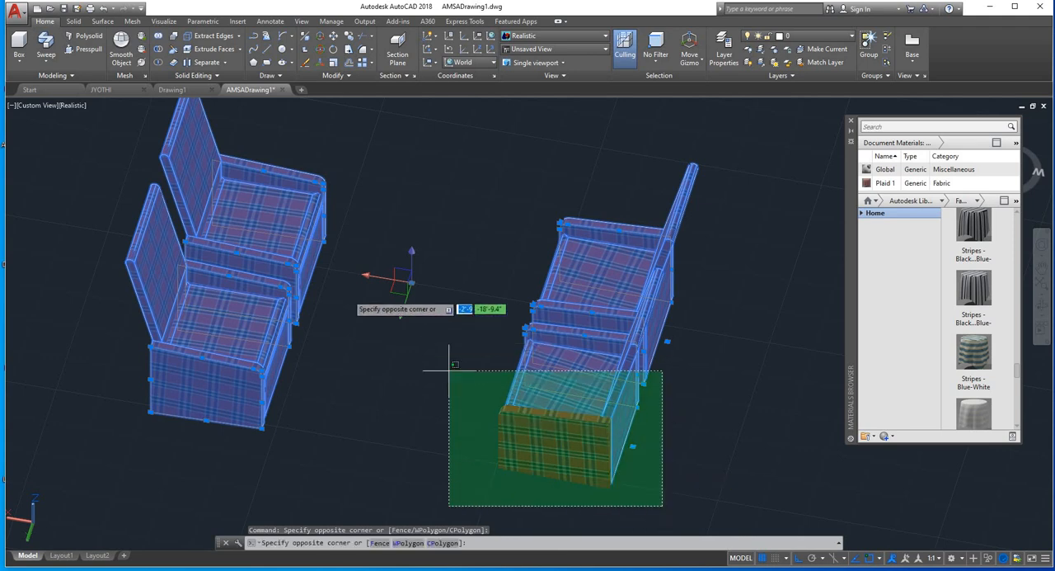
left_click(277, 231)
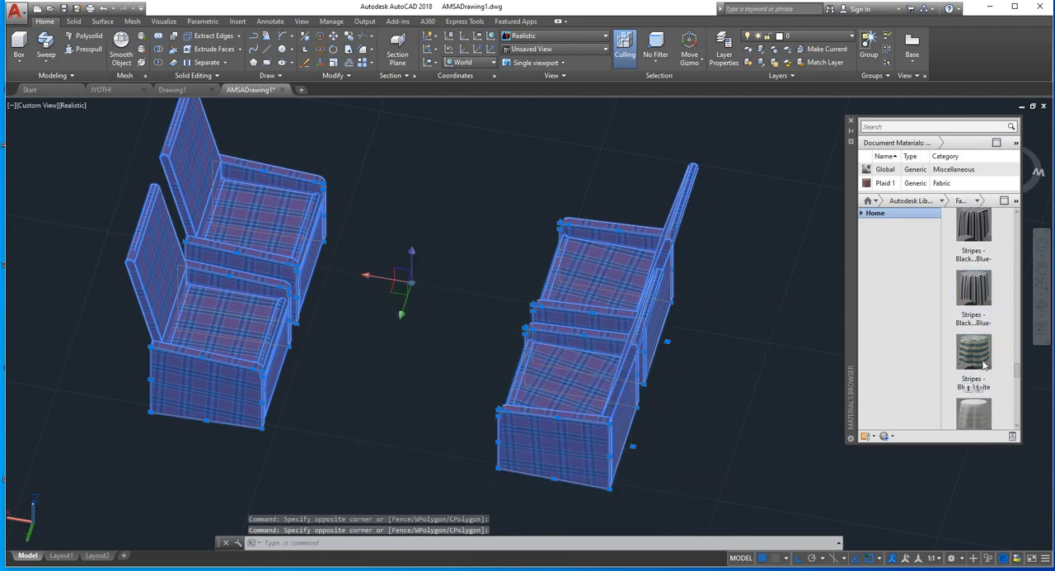
right_click(993, 365)
left_click(1004, 371)
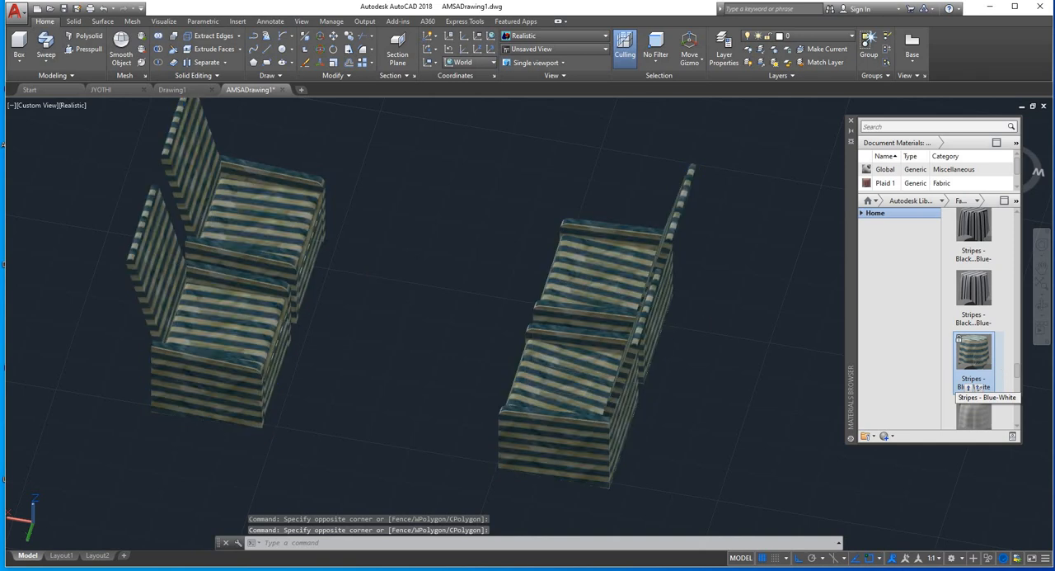
right_click(974, 357)
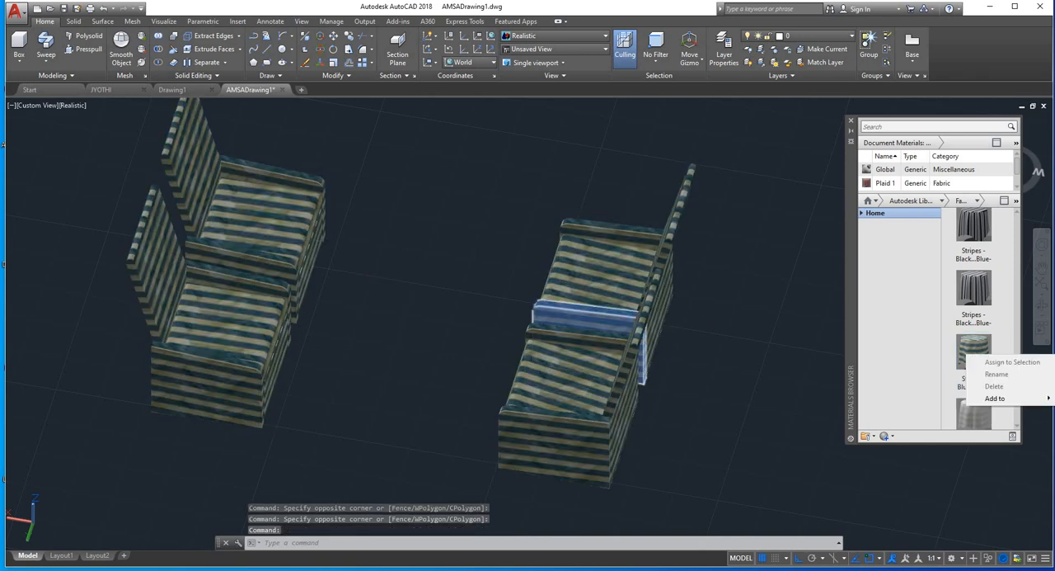
left_click(1011, 362)
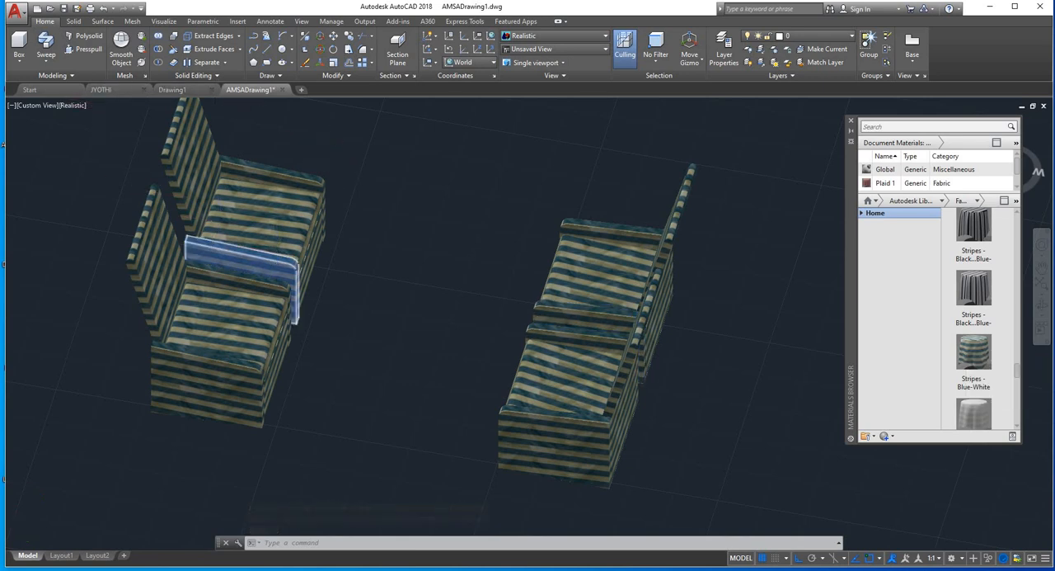
Step: Assign a black striped fabric from the library to the seat cushions of all four chairs
scroll(265, 258, "down", 2)
middle_click_drag(266, 258, 186, 262, "shift")
left_click(287, 221)
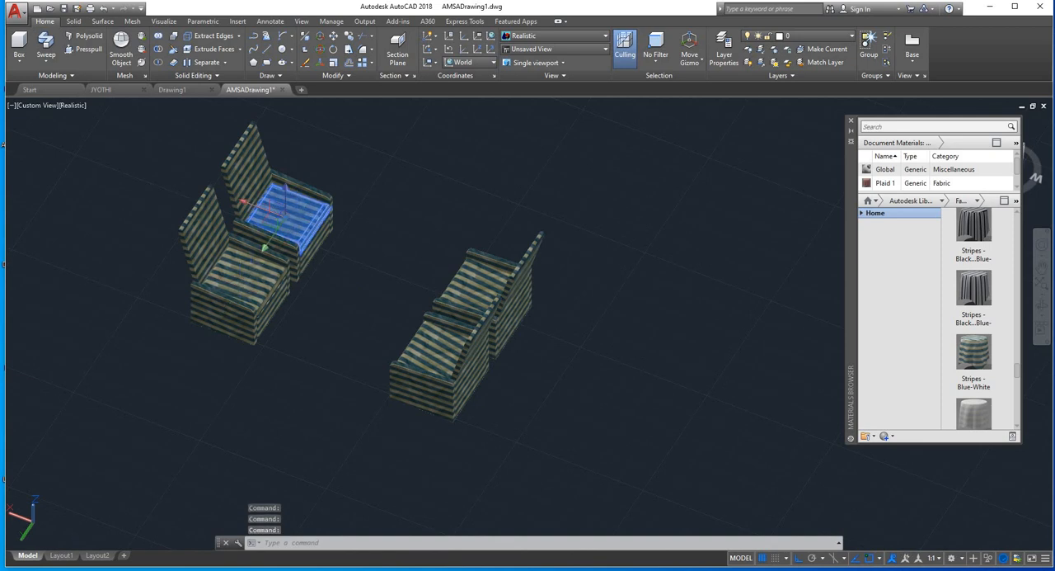
left_click(245, 276)
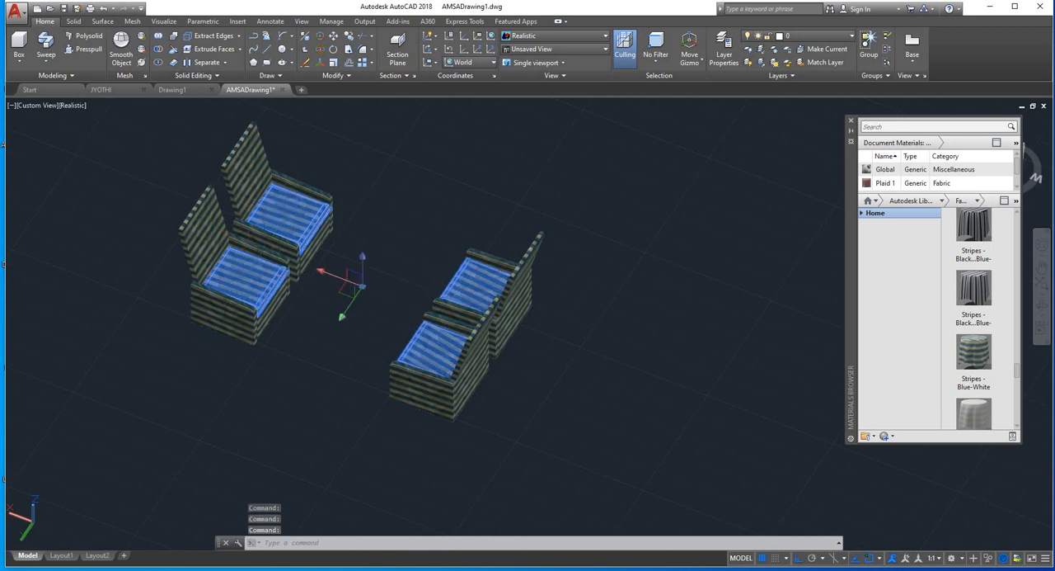
right_click(973, 239)
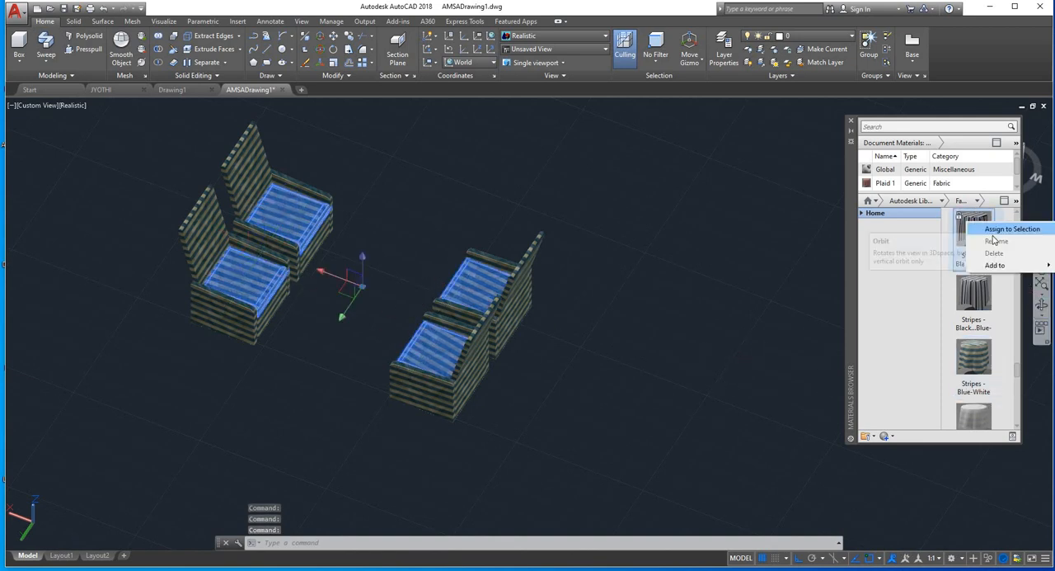
left_click(1019, 231)
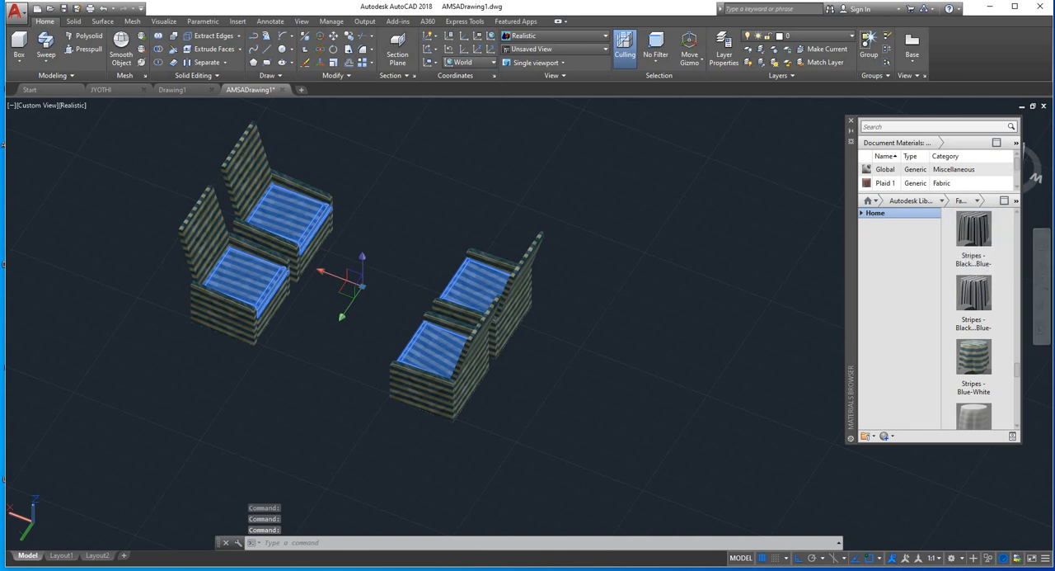
key("Escape")
left_click(244, 153)
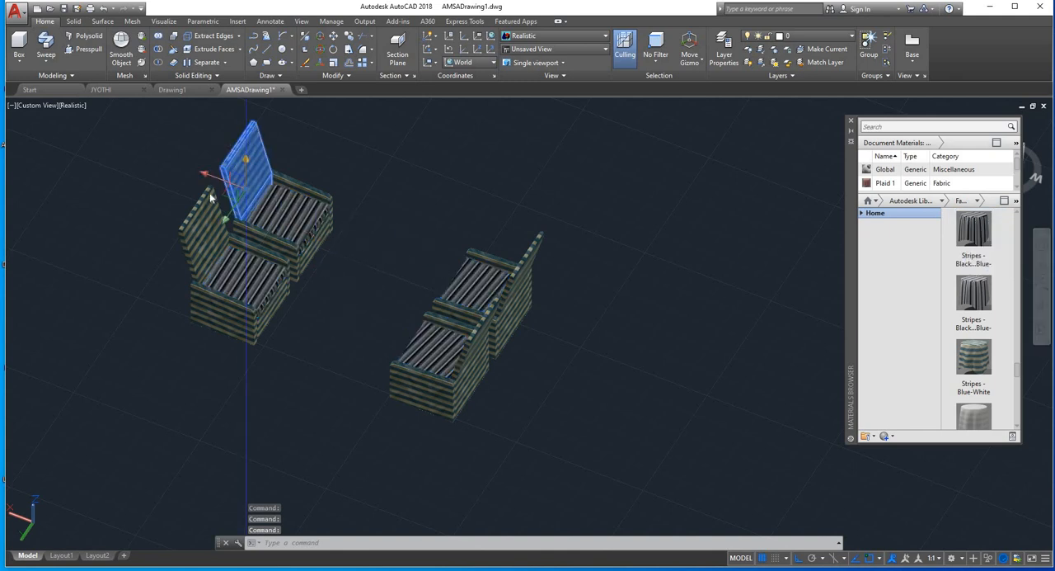
left_click(195, 224)
key("Escape")
key("Escape")
scroll(560, 318, "up", 3)
scroll(565, 319, "up", 2)
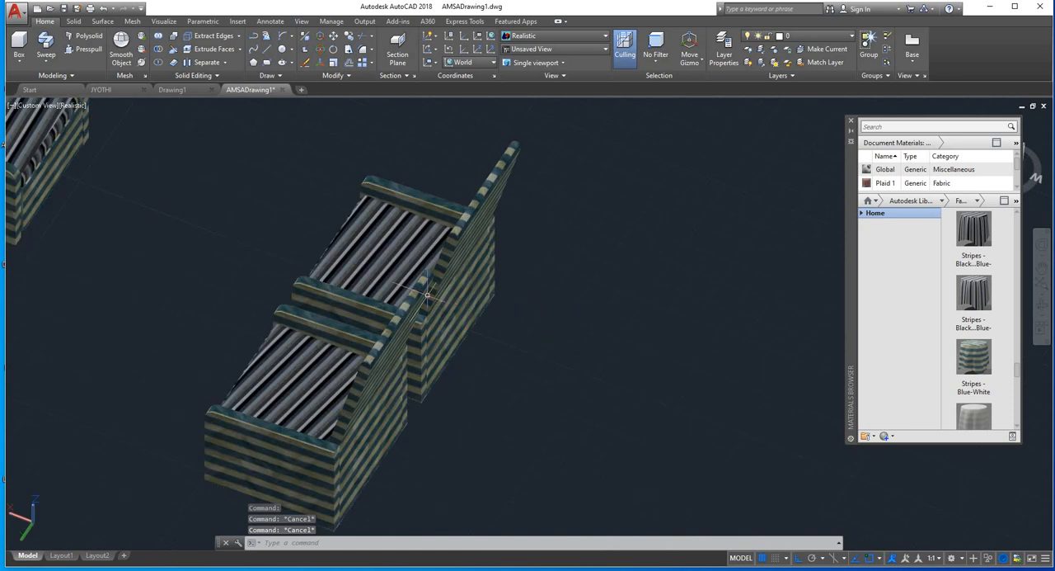
scroll(437, 298, "down", 5)
middle_click_drag(448, 293, 445, 321, "shift")
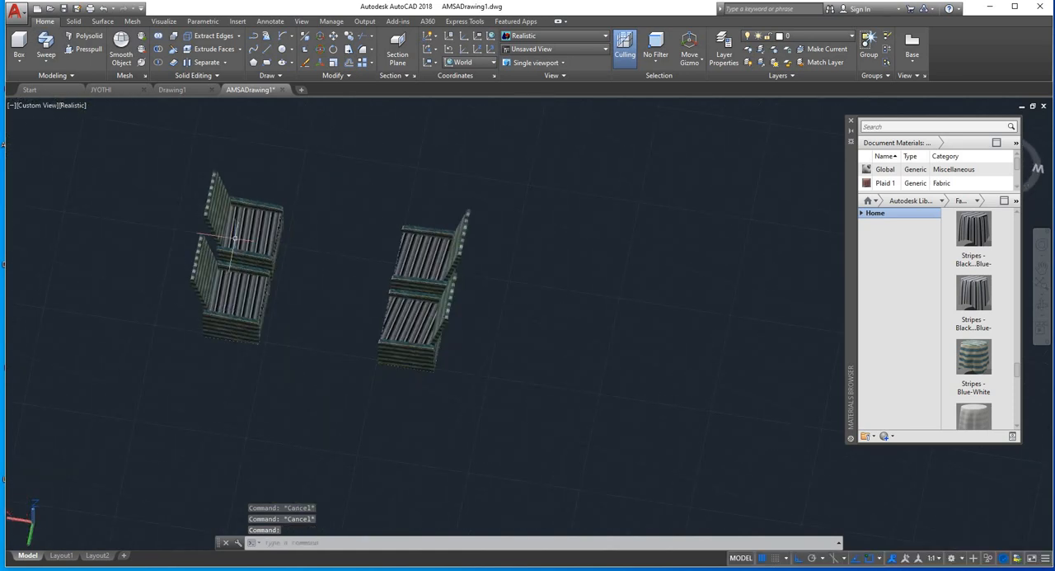
scroll(248, 280, "up", 5)
left_click(385, 124)
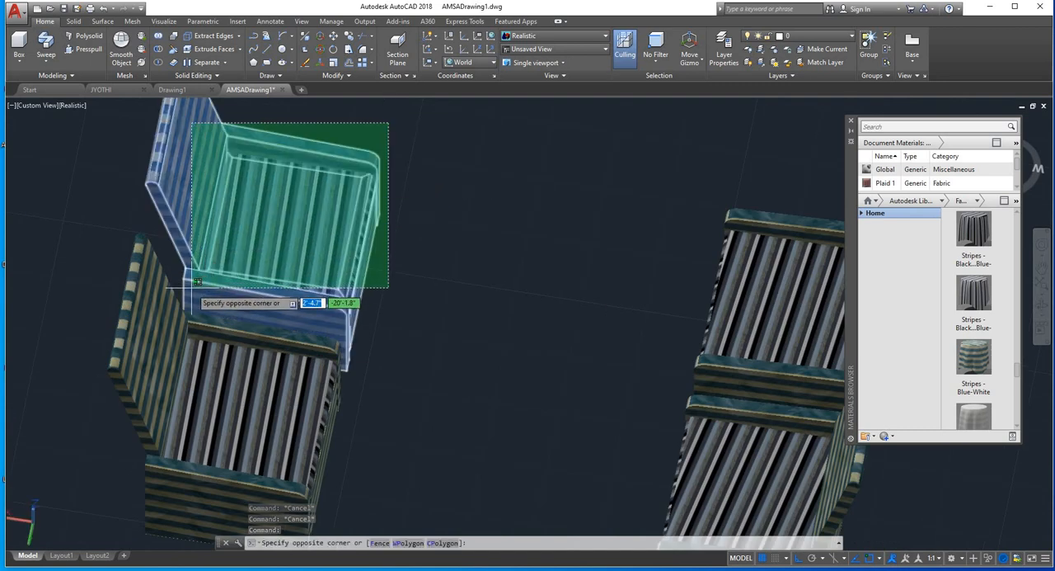
left_click(200, 278)
scroll(413, 322, "down", 5)
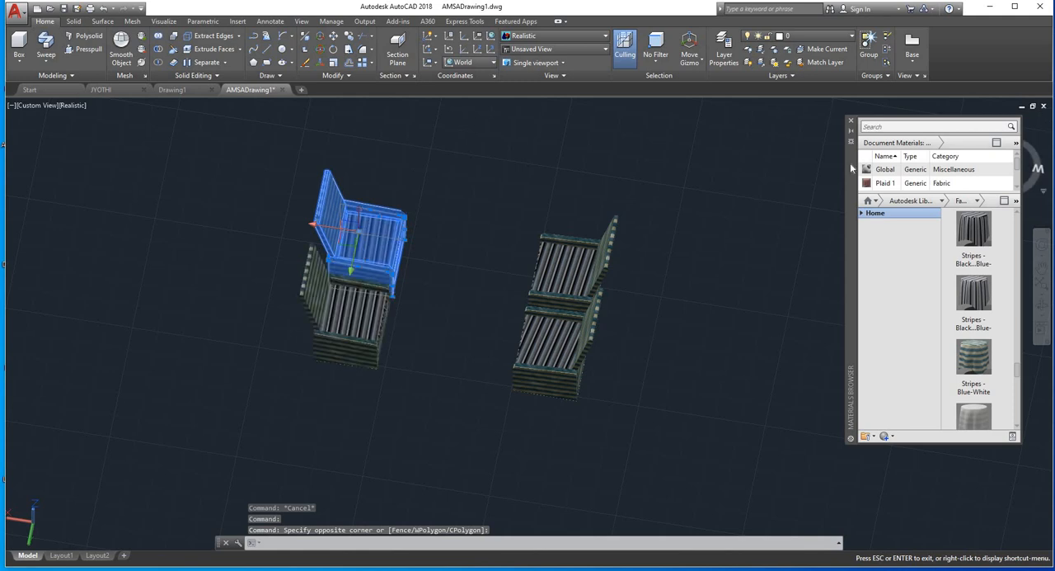
Step: Move the Materials Browser away from the ViewCube and show the chairs from the top in 2D Wireframe style
left_click_drag(850, 162, 858, 299)
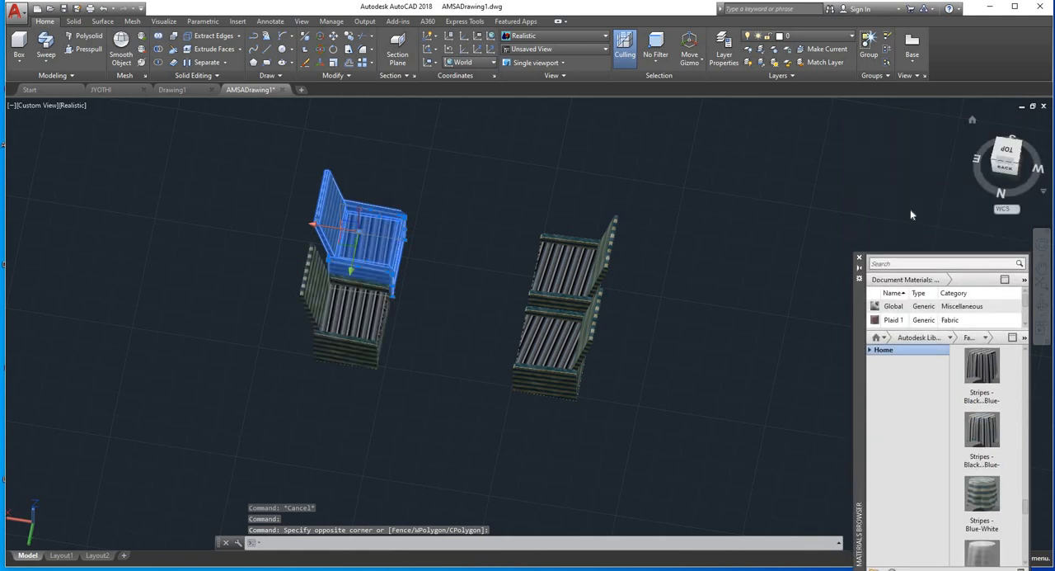
left_click(1011, 153)
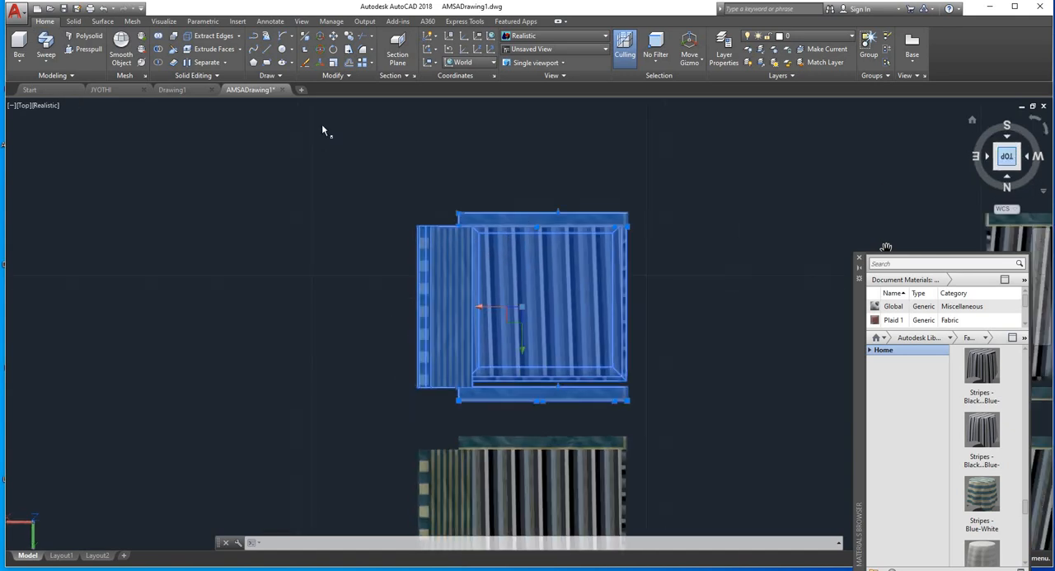
scroll(459, 135, "down", 1)
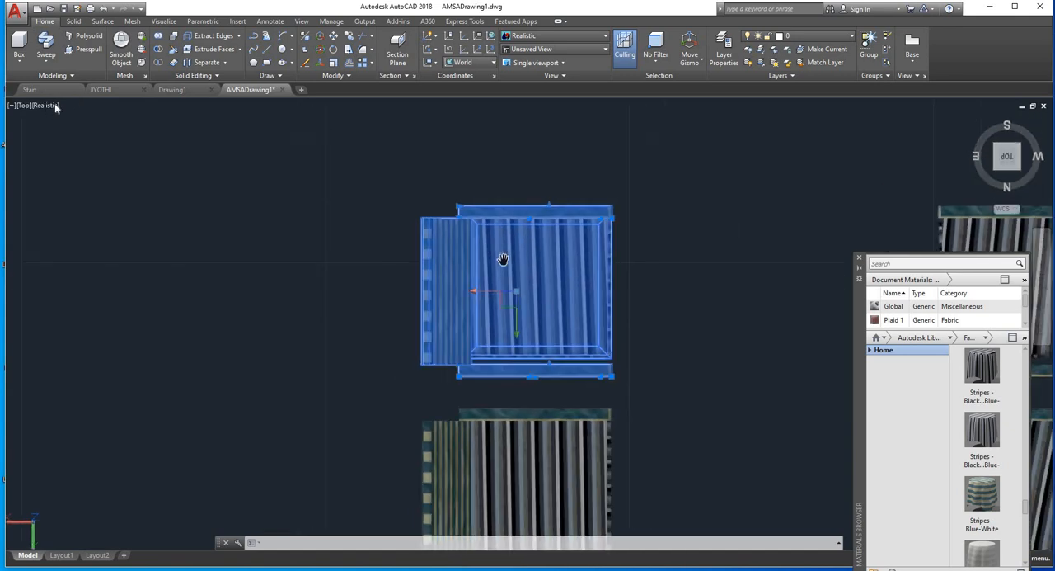
left_click(56, 108)
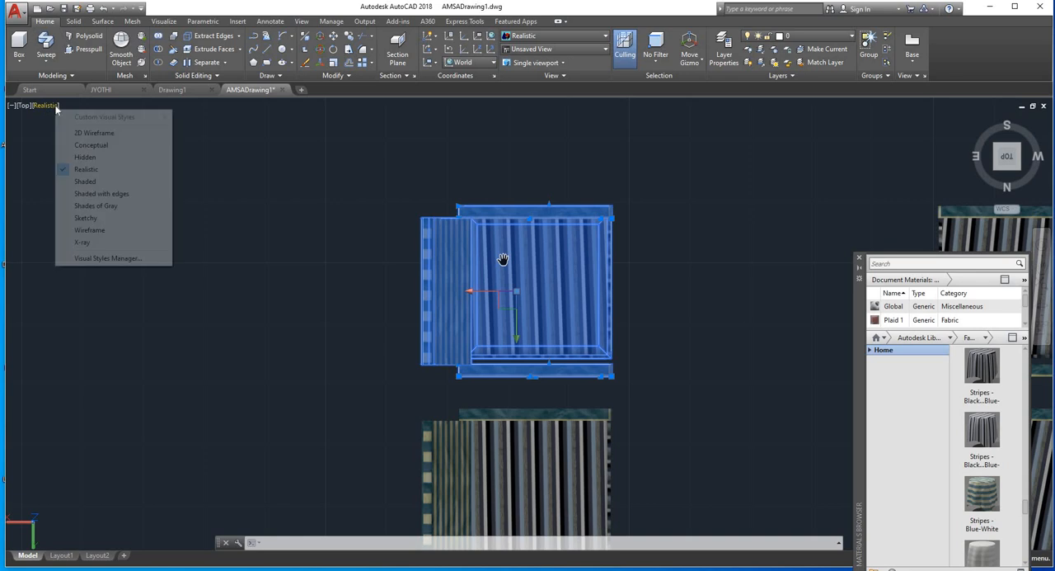
left_click(94, 133)
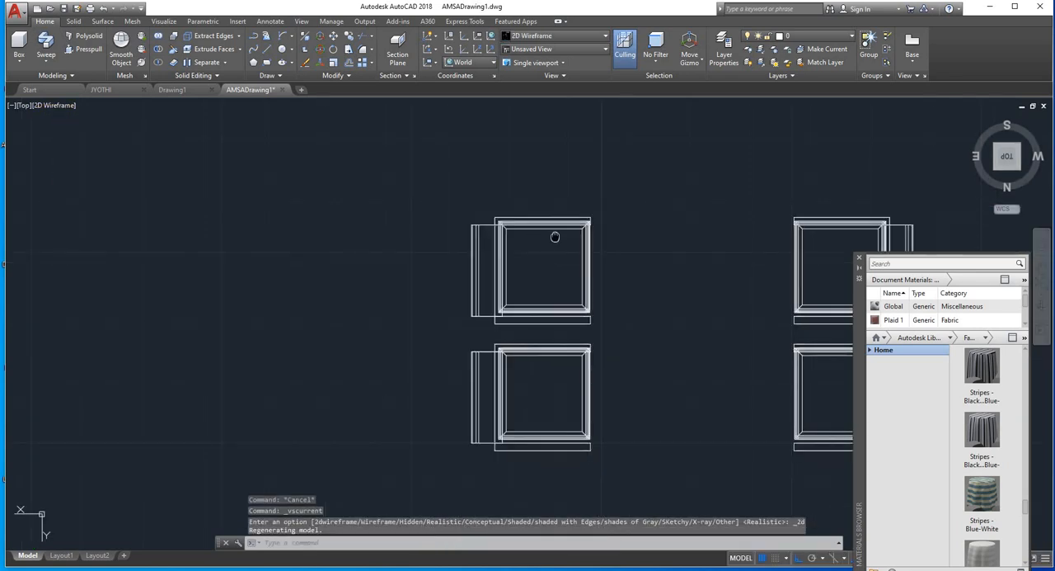
left_click(379, 213)
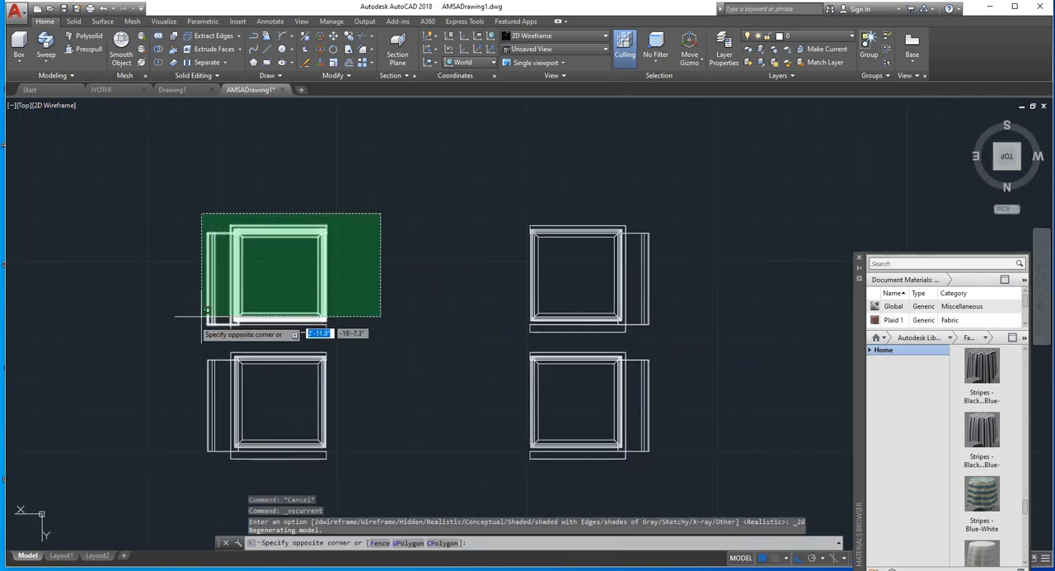
left_click(177, 341)
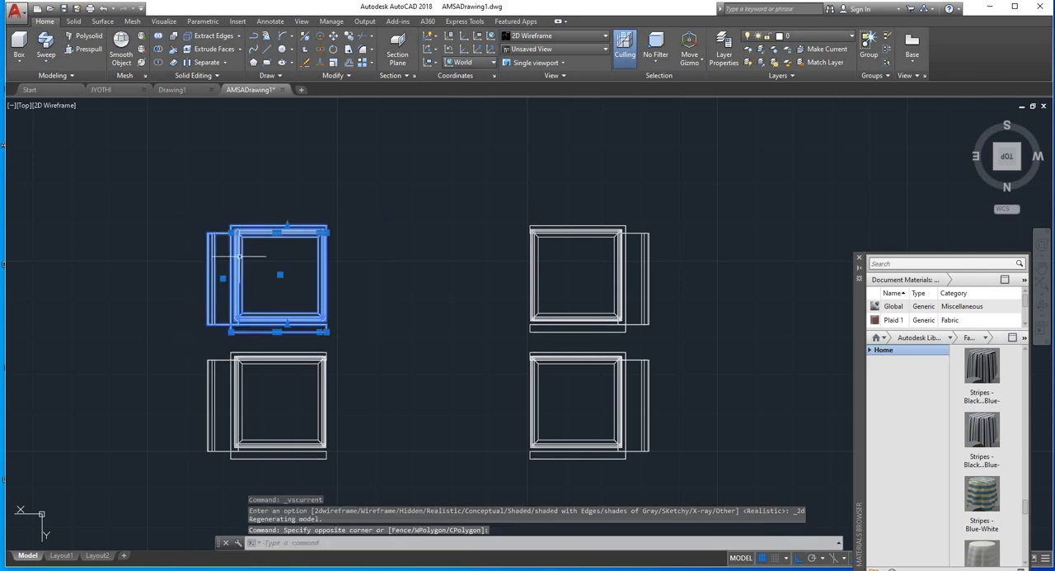
left_click(333, 35)
left_click(325, 224)
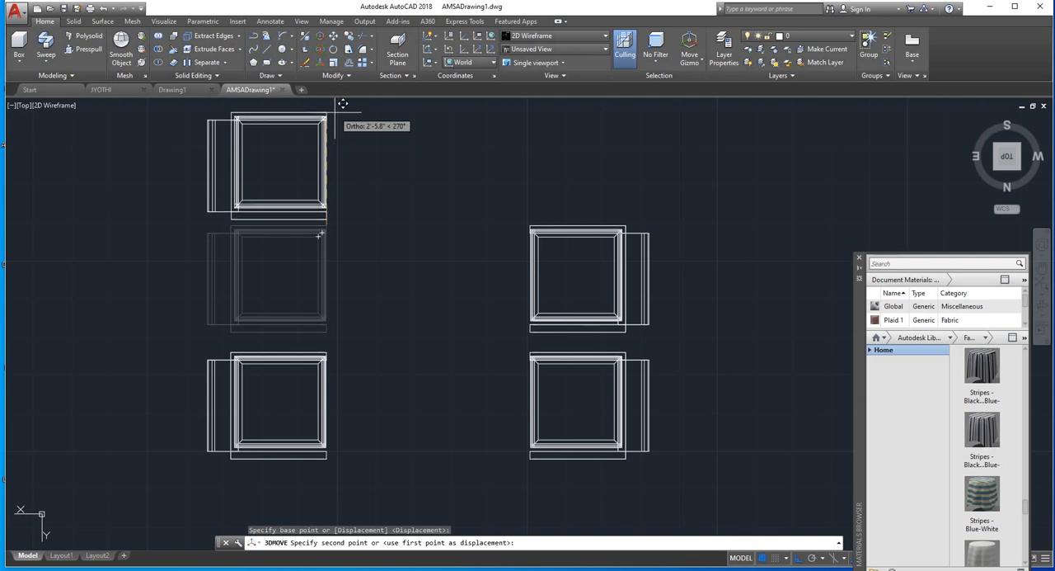
middle_click_drag(335, 113, 331, 161)
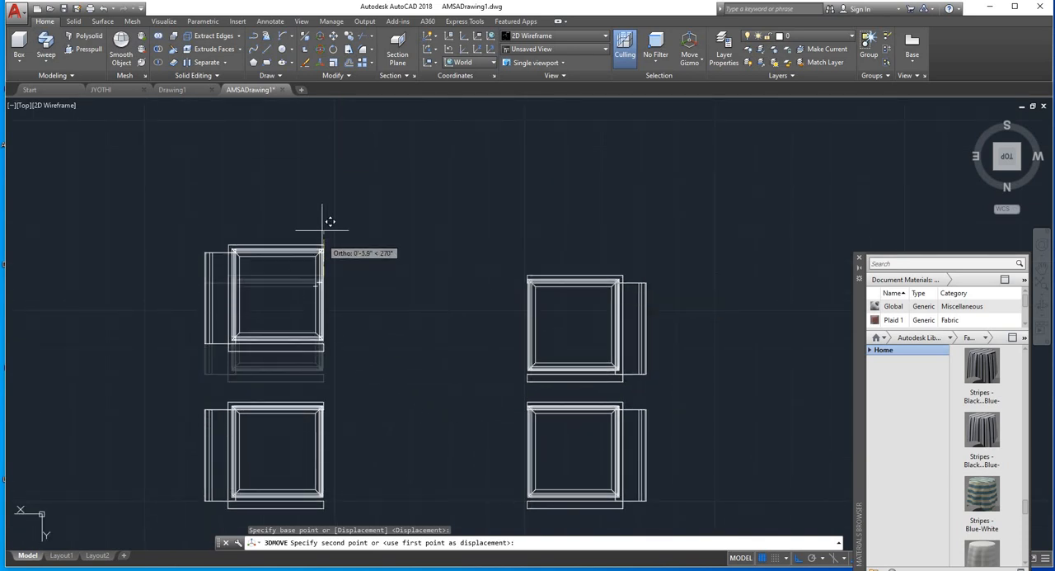
key("Escape")
left_click(323, 262)
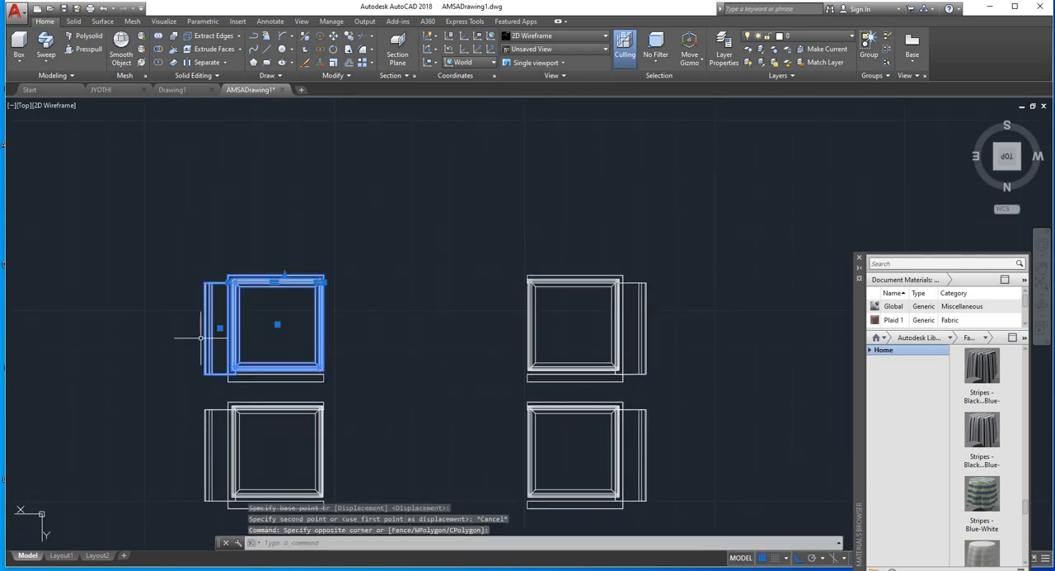
left_click(319, 36)
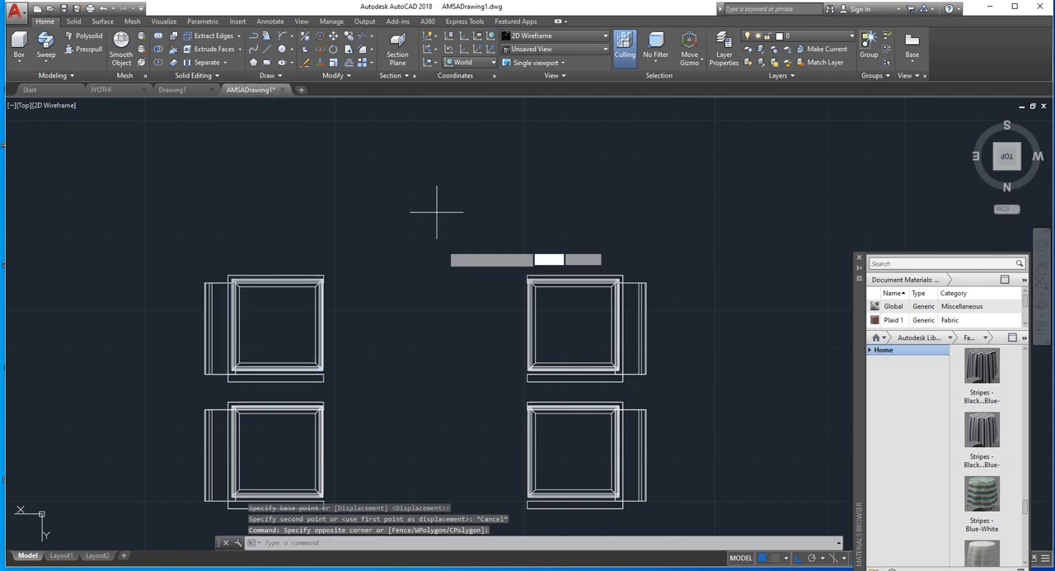
left_click(320, 282)
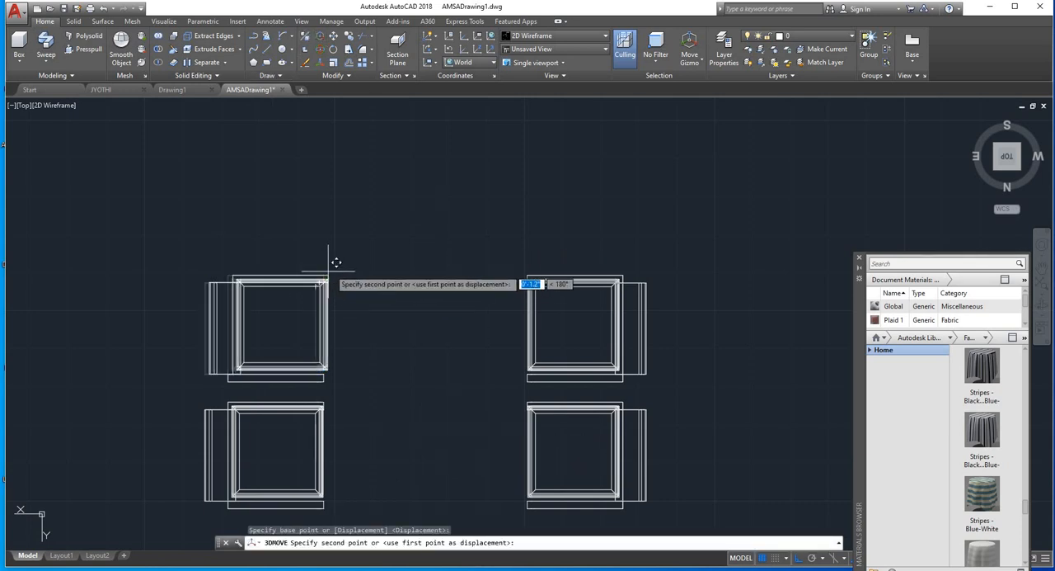
key("Escape")
Step: Copy the upper-left chair straight outward in line with its row, about 3'-7" away from the original
left_click(338, 144)
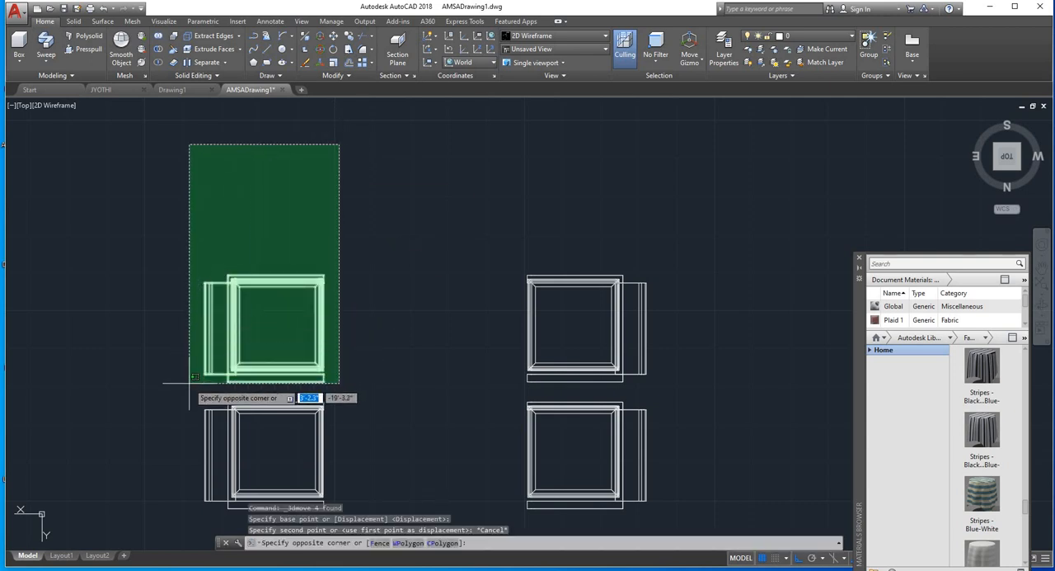
left_click(194, 377)
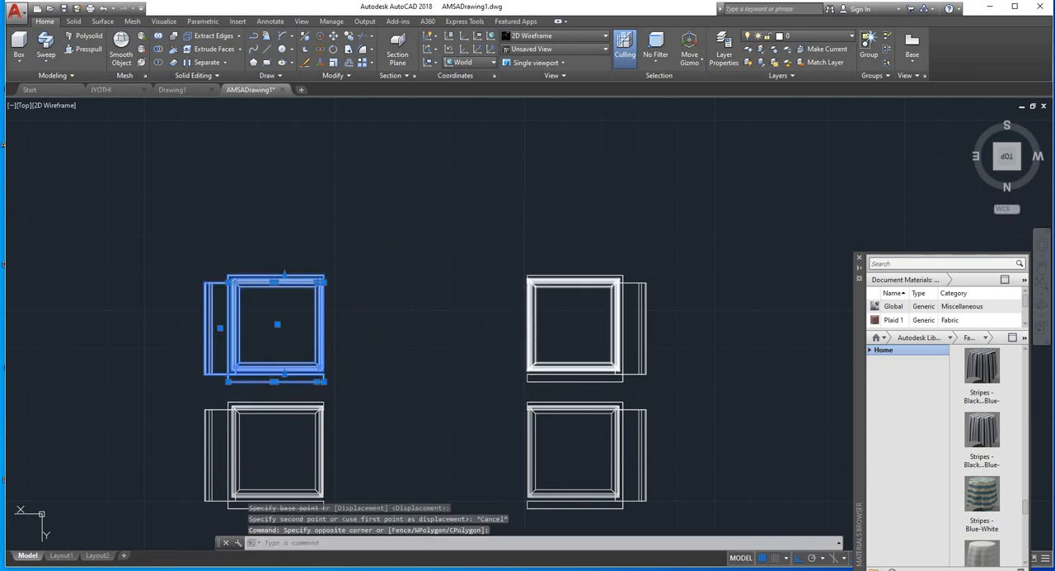
type("co")
key("Return")
left_click(322, 281)
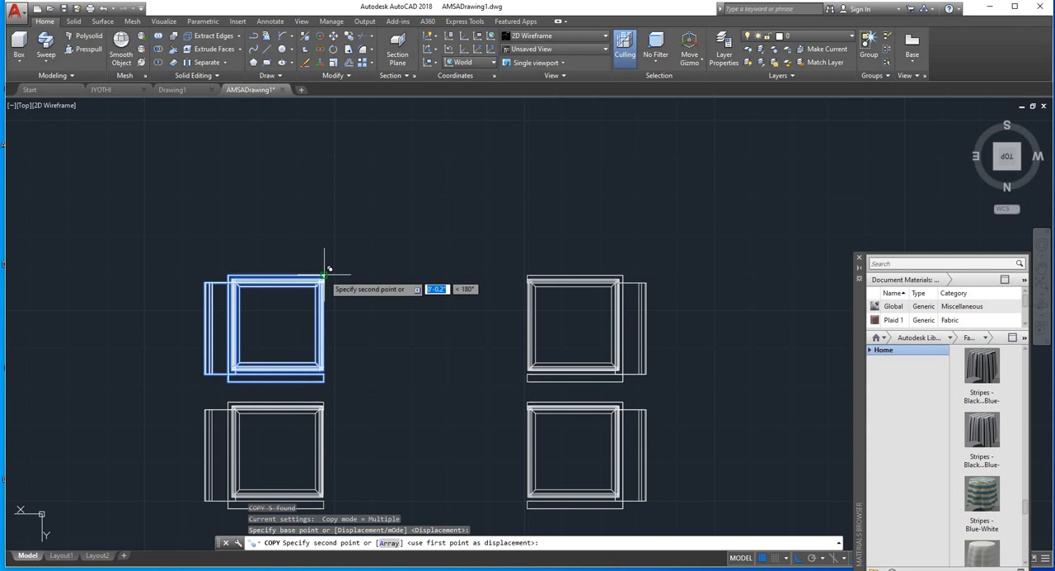
left_click(338, 108)
key("Escape")
key("Escape")
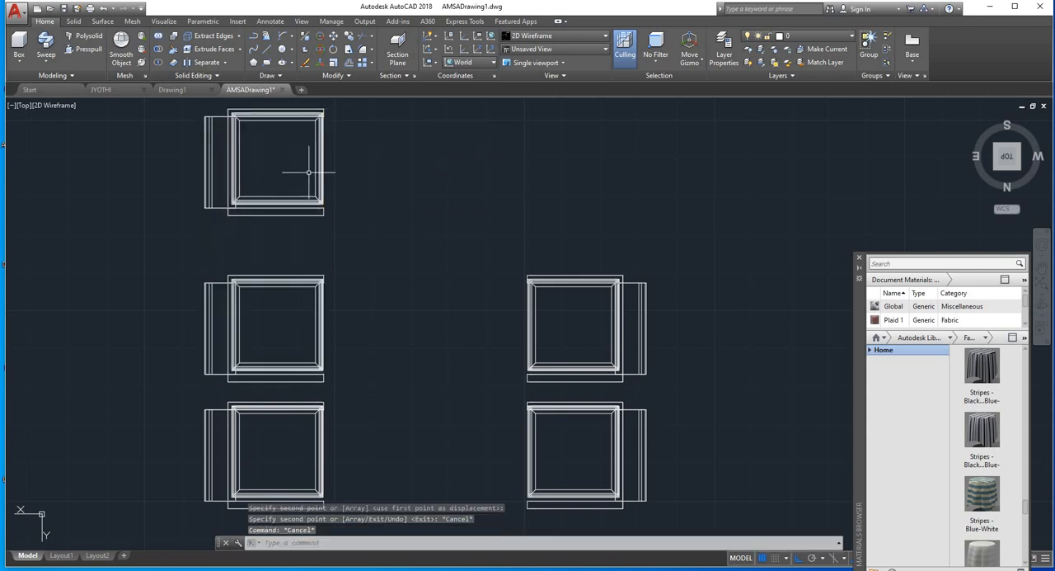
Step: Rotate the newly copied chair 90 degrees about the vertical axis in a 3D view
left_click(229, 214)
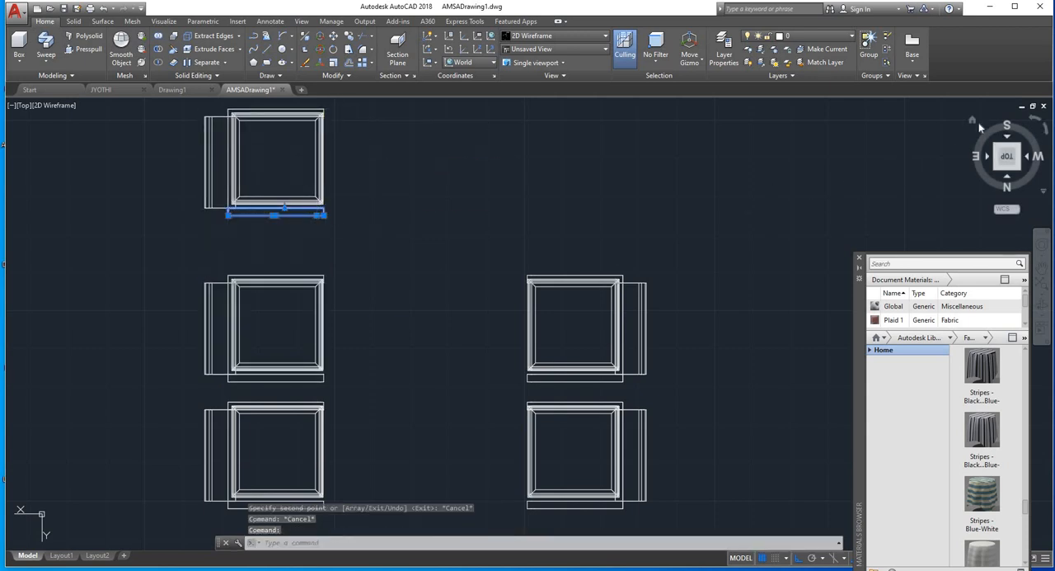
left_click(974, 122)
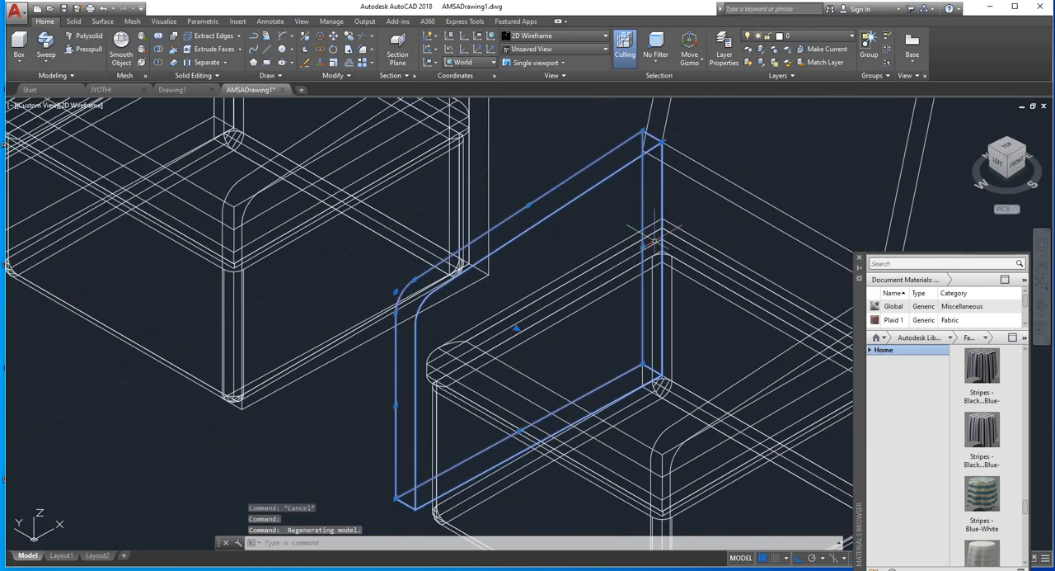
key("Escape")
scroll(555, 241, "down", 6)
scroll(556, 237, "down", 3)
left_click(615, 307)
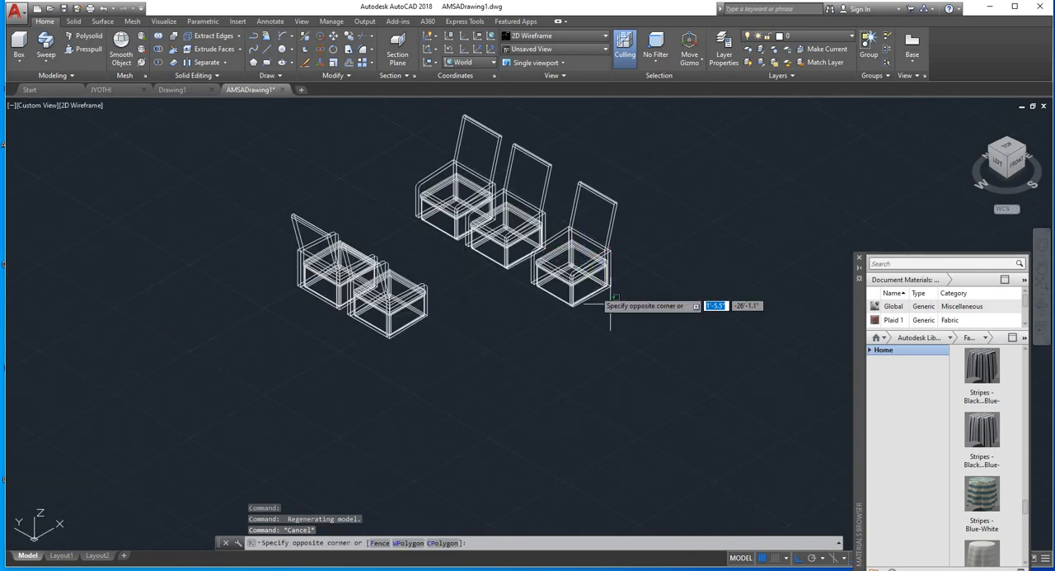
left_click(568, 210)
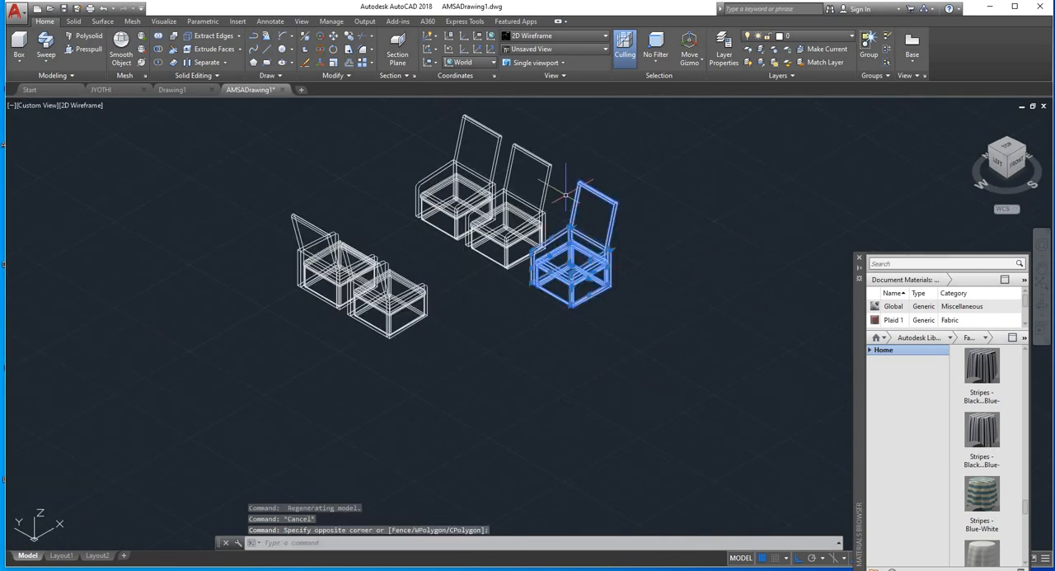
left_click(333, 50)
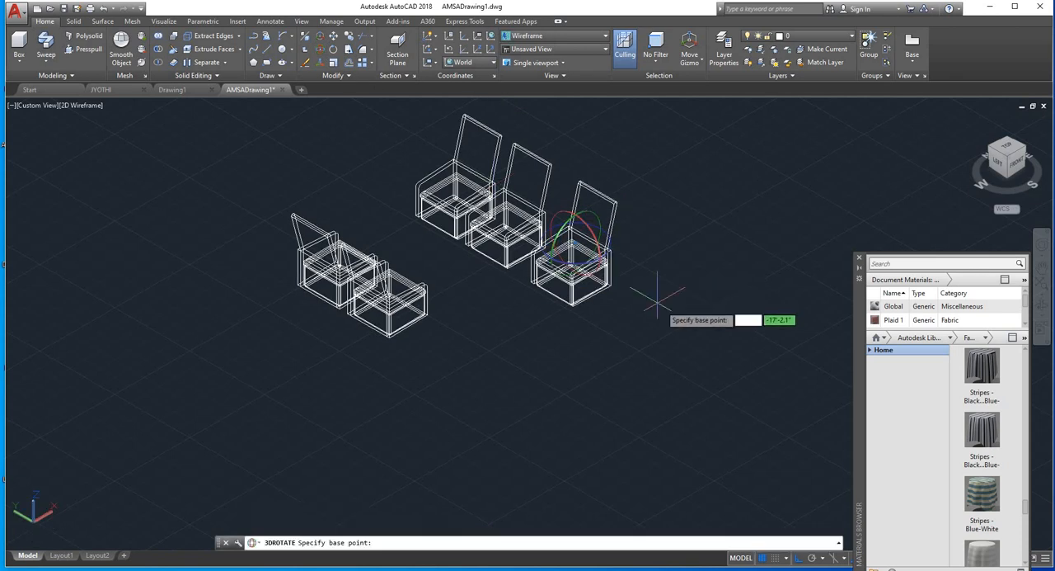
left_click(576, 264)
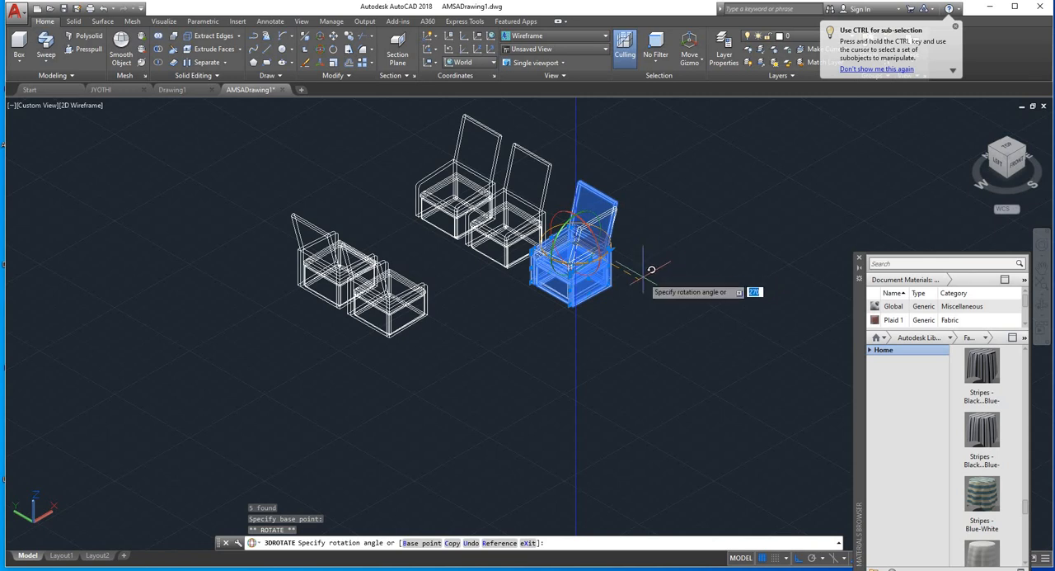
type("90")
key("Return")
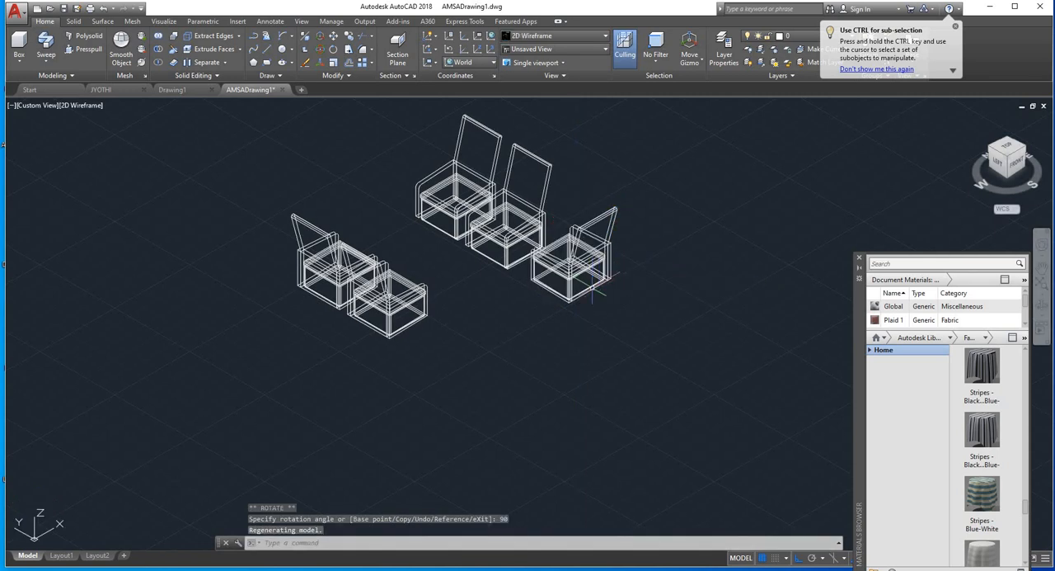
Step: Move one armrest of the rotated chair sideways with Ortho on, clear of all the chairs
middle_click_drag(565, 258, 868, 232, "shift")
scroll(523, 218, "up", 2)
middle_click_drag(470, 219, 381, 261, "shift")
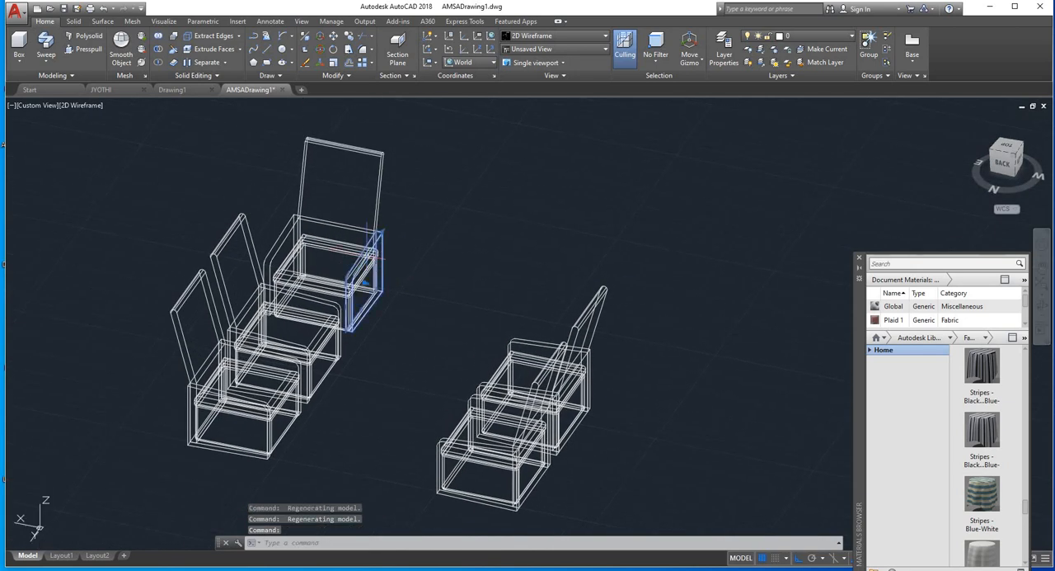
left_click(333, 38)
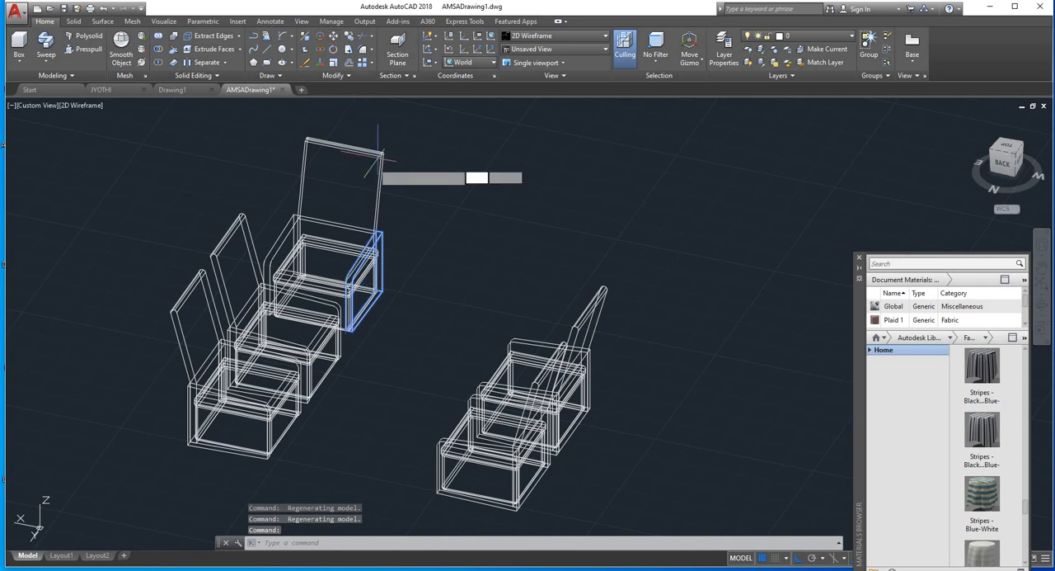
left_click(374, 231)
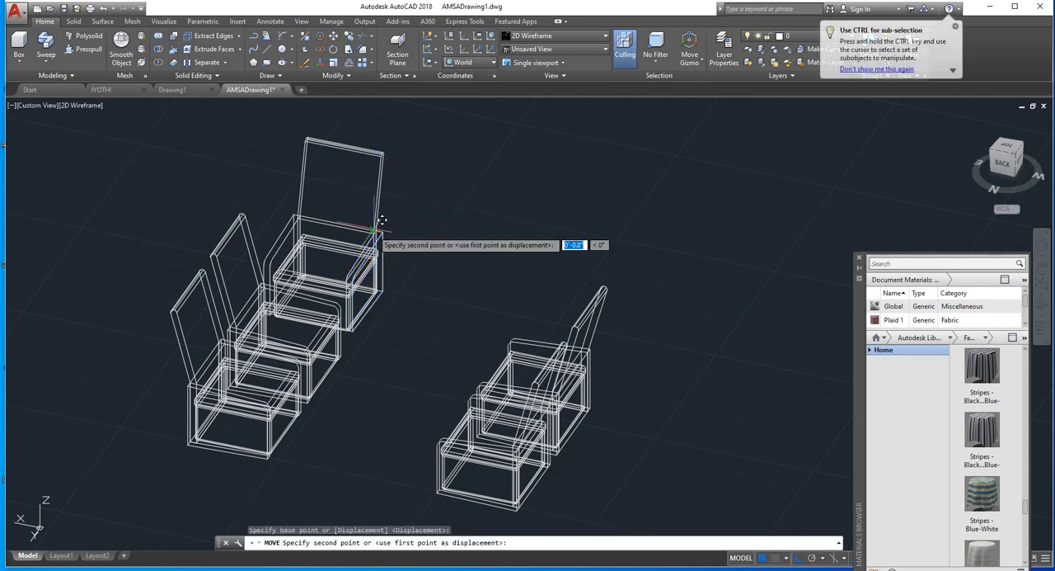
key("F8")
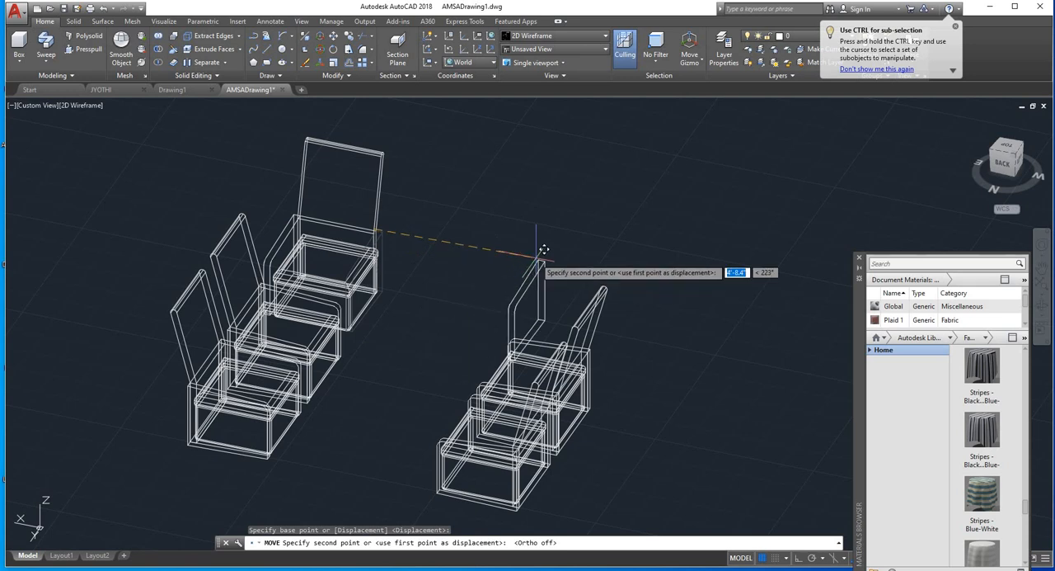
key("F8")
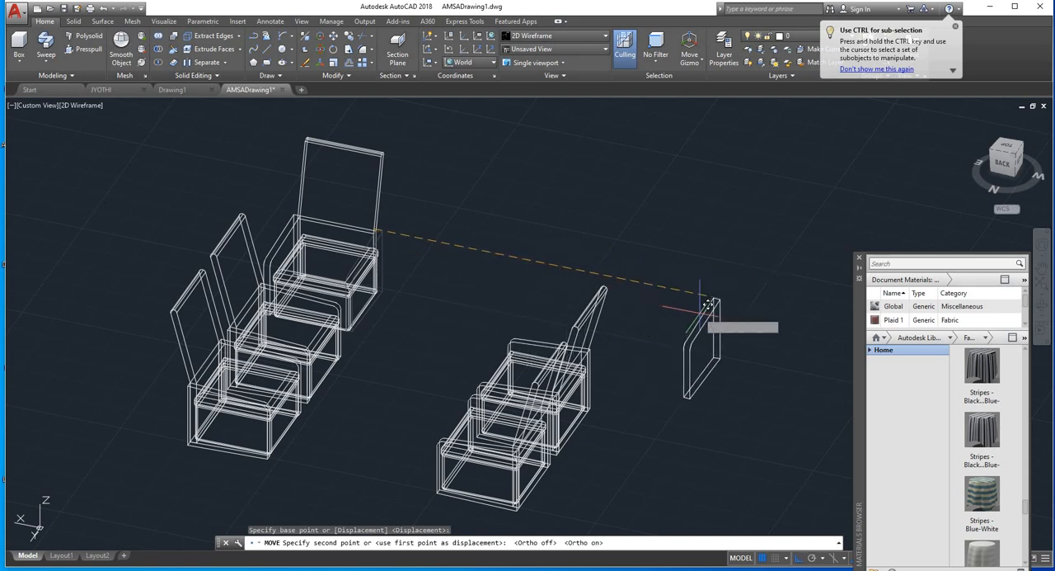
left_click(691, 312)
key("Escape")
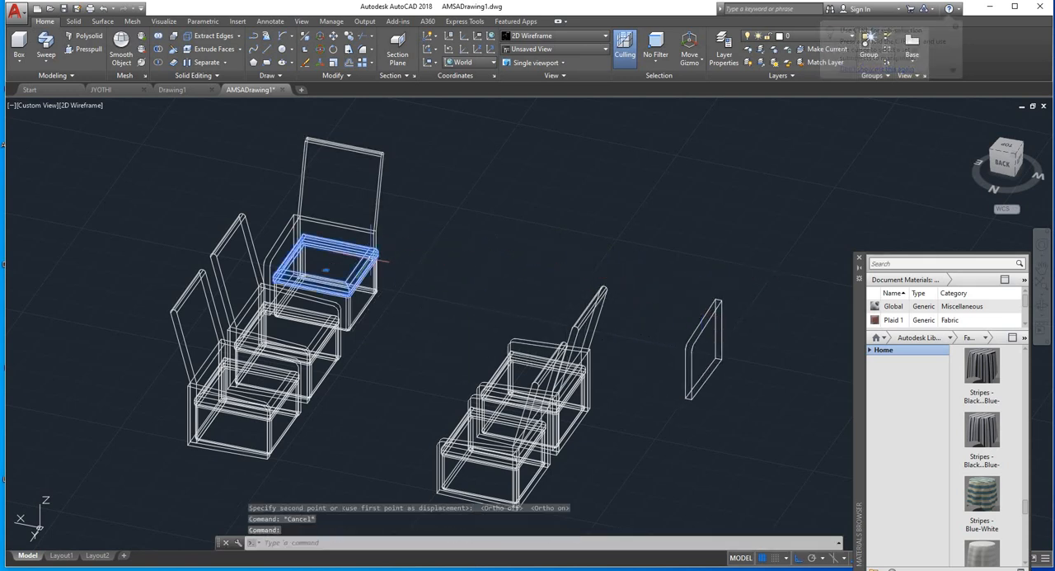
Step: Copy the rotated chair's cushion, base and backrest twice side by side, forming a three-seat sofa
left_click(371, 303)
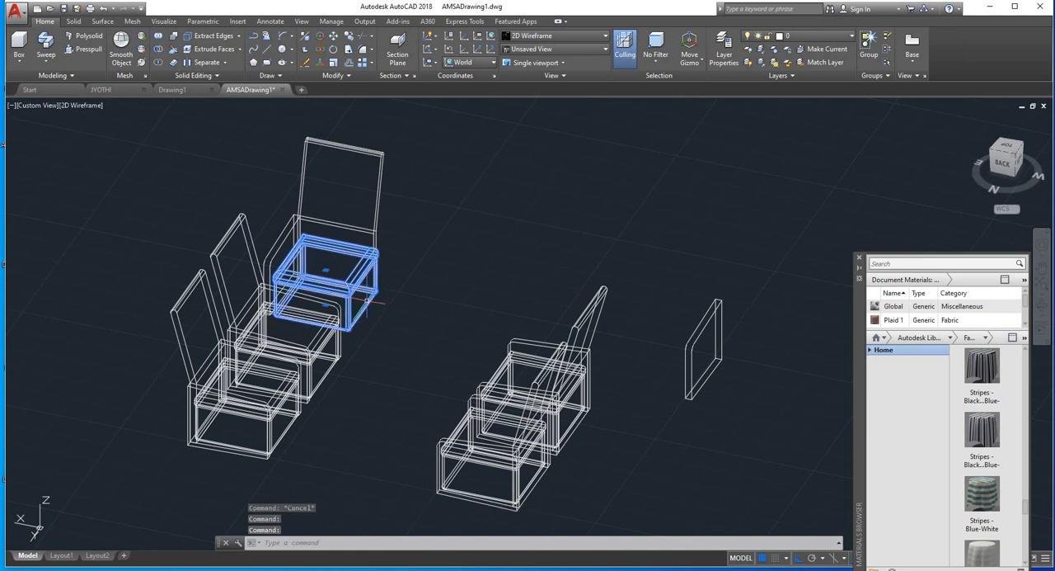
left_click(377, 228)
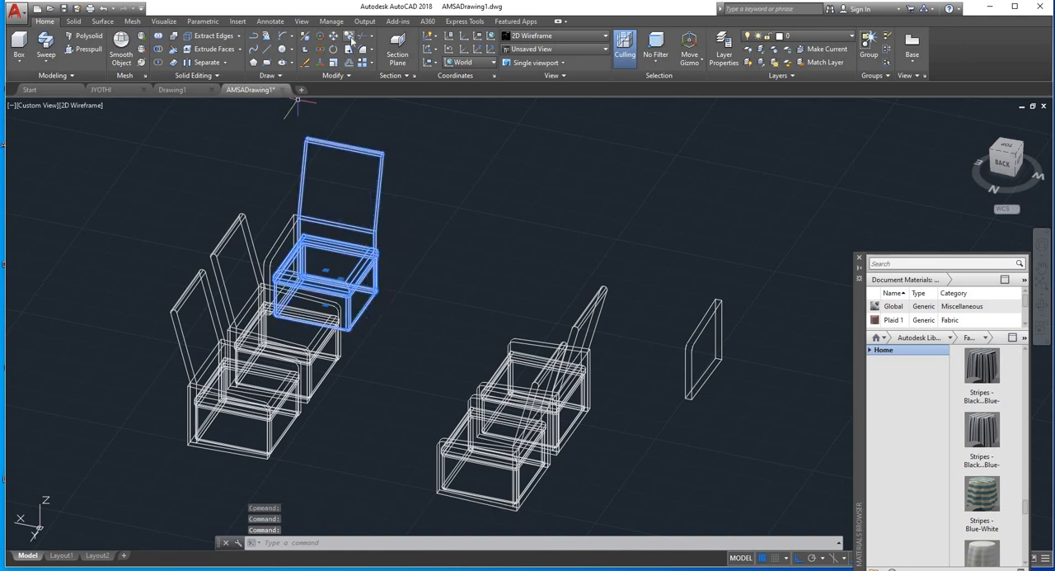
scroll(309, 225, "up", 6)
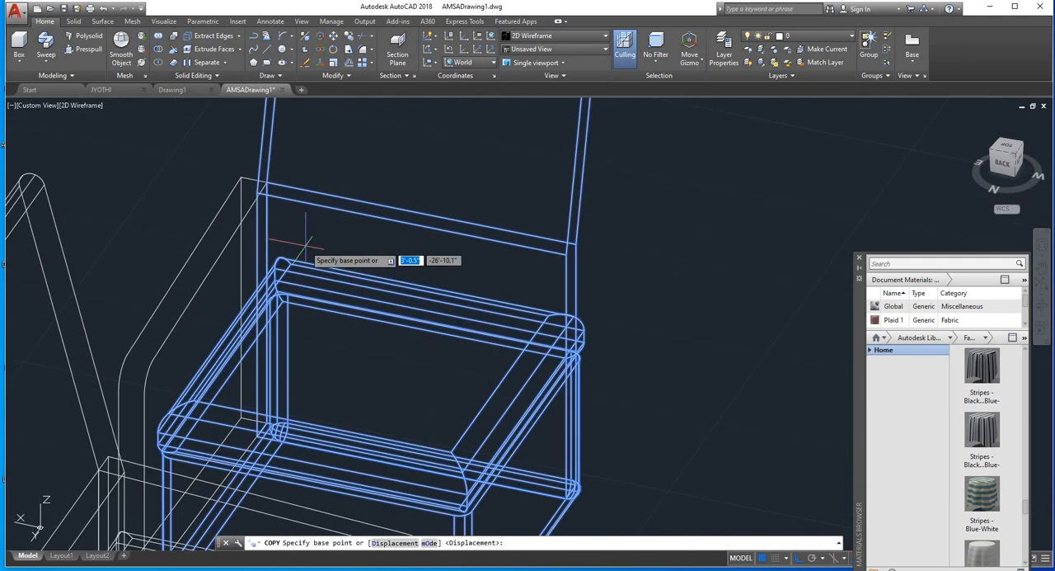
left_click(258, 191)
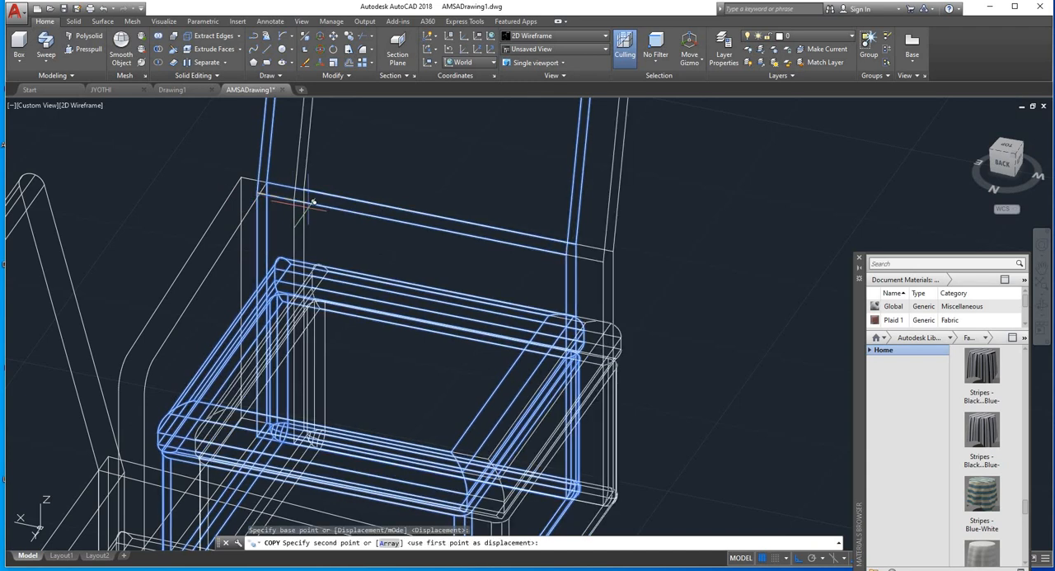
left_click(596, 247)
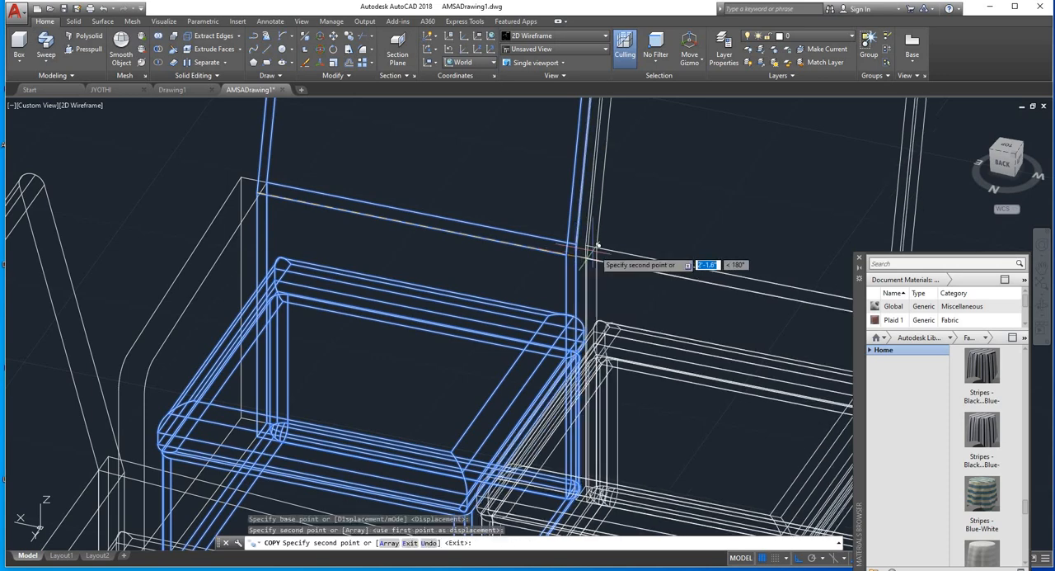
scroll(598, 245, "down", 5)
scroll(561, 243, "up", 6)
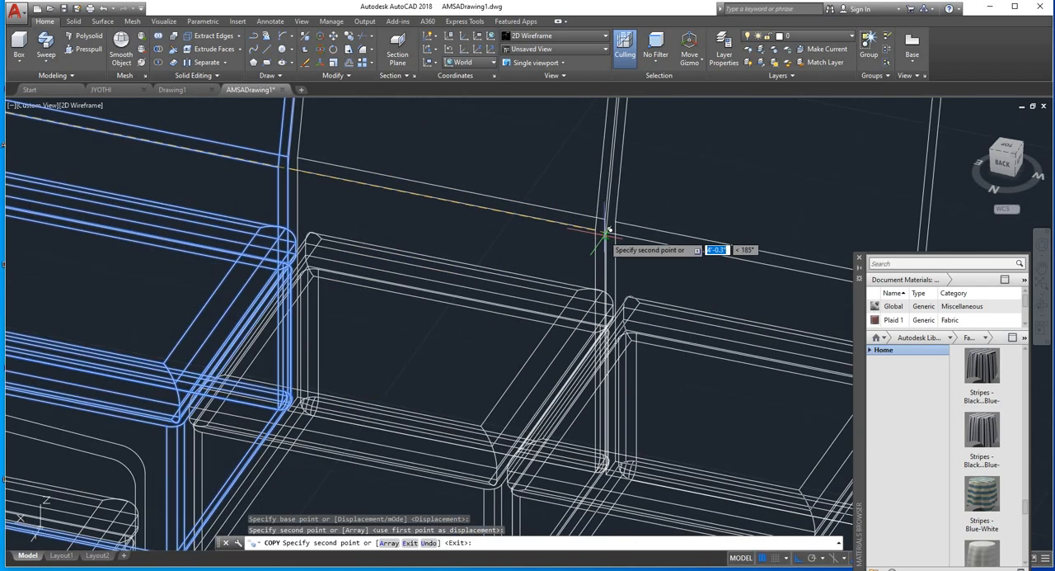
left_click(599, 230)
scroll(635, 246, "down", 5)
middle_click_drag(614, 233, 248, 218)
key("Escape")
key("Escape")
Step: Move the detached armrest to the open end of the three-seat sofa, matching the lower corners
scroll(456, 189, "down", 6)
scroll(436, 290, "up", 5)
left_click(373, 289)
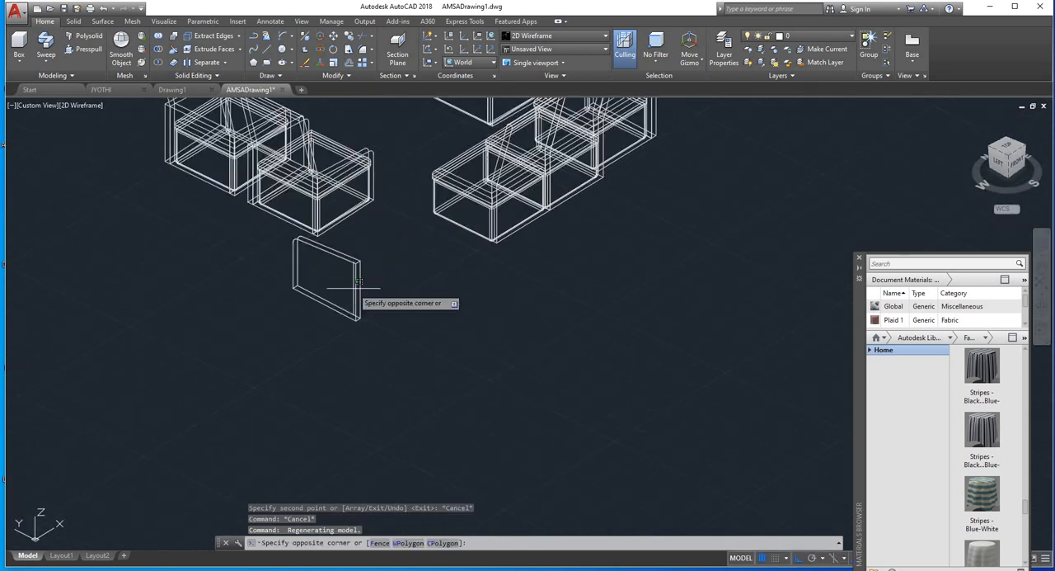
left_click(358, 265)
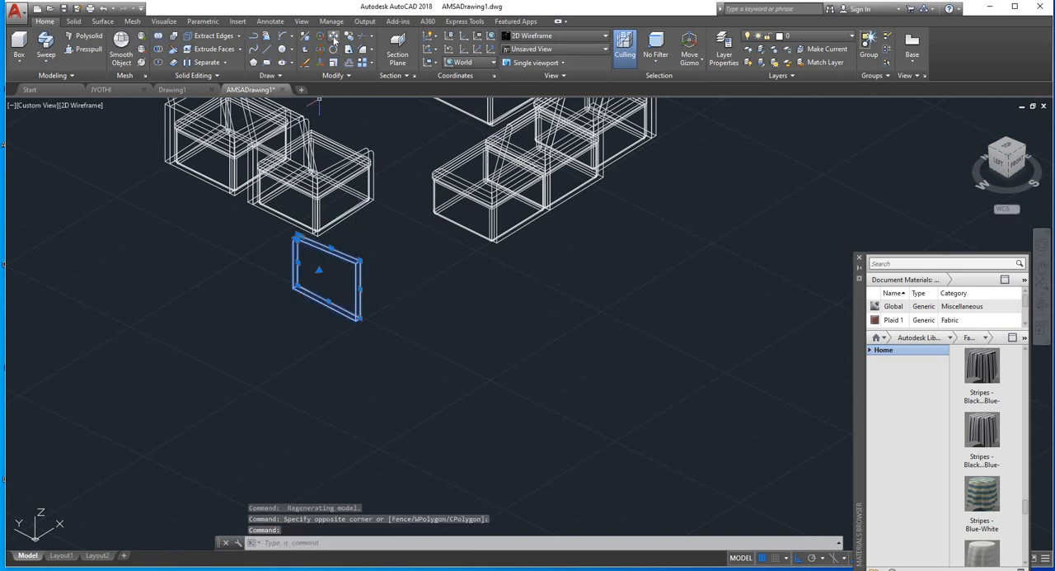
type("m")
key("Return")
scroll(353, 318, "up", 3)
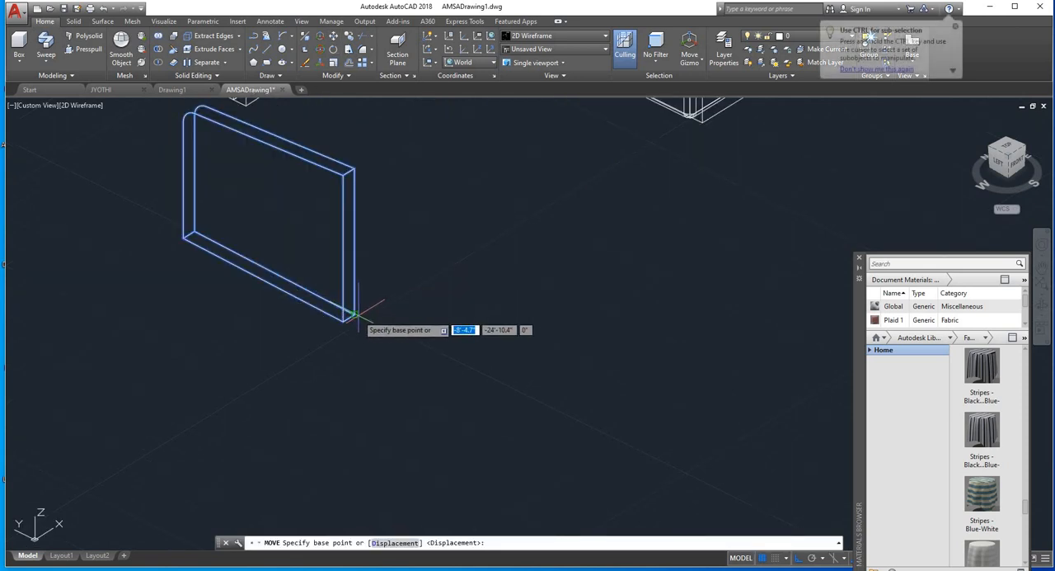
left_click(373, 302)
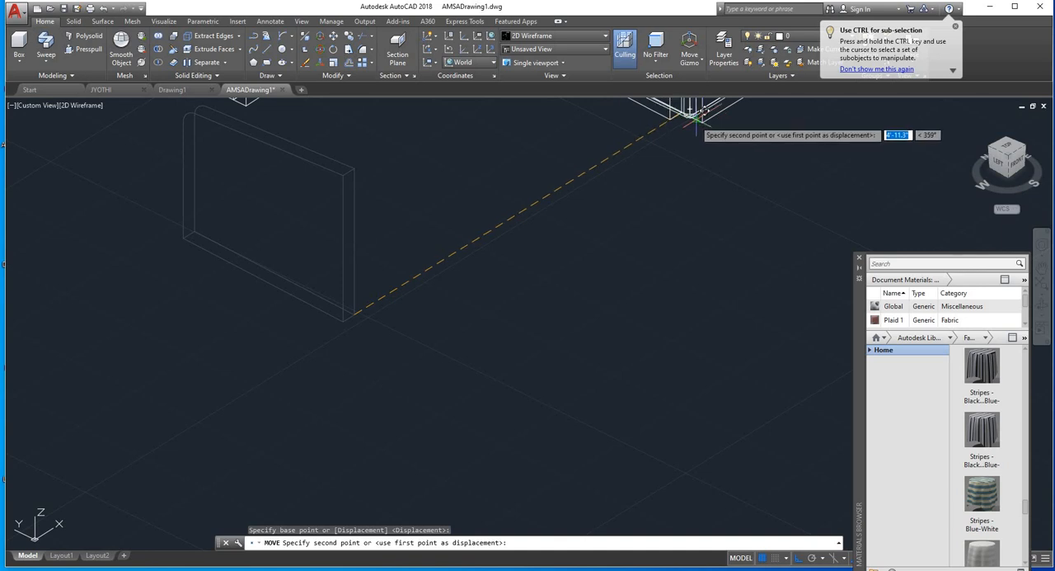
key("Escape")
scroll(629, 206, "down", 5)
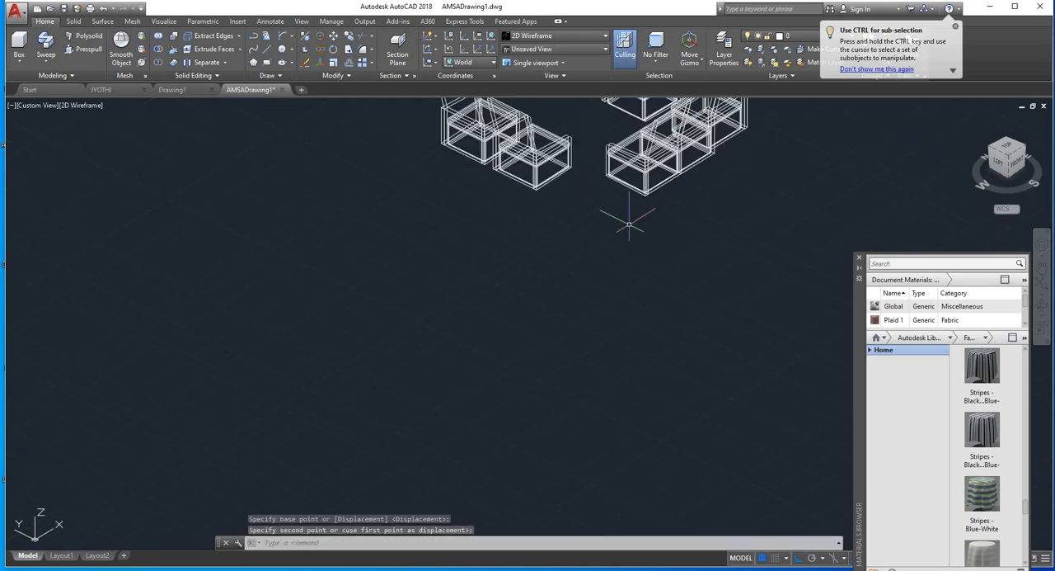
Step: Examine the three-seat sofa's alignment from several 3D angles and in the top view
key("Escape")
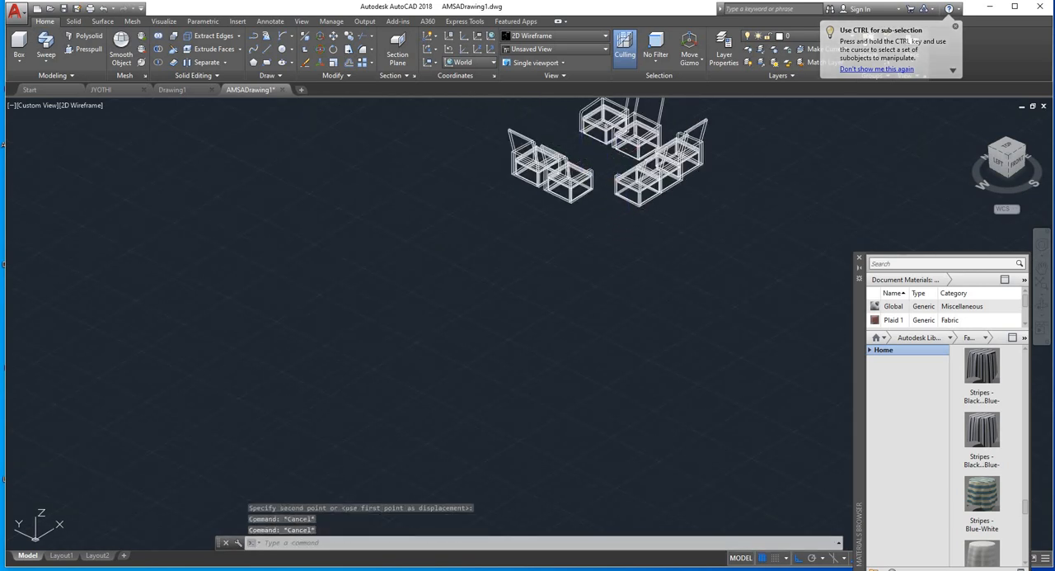
middle_click_drag(578, 150, 623, 343, "shift")
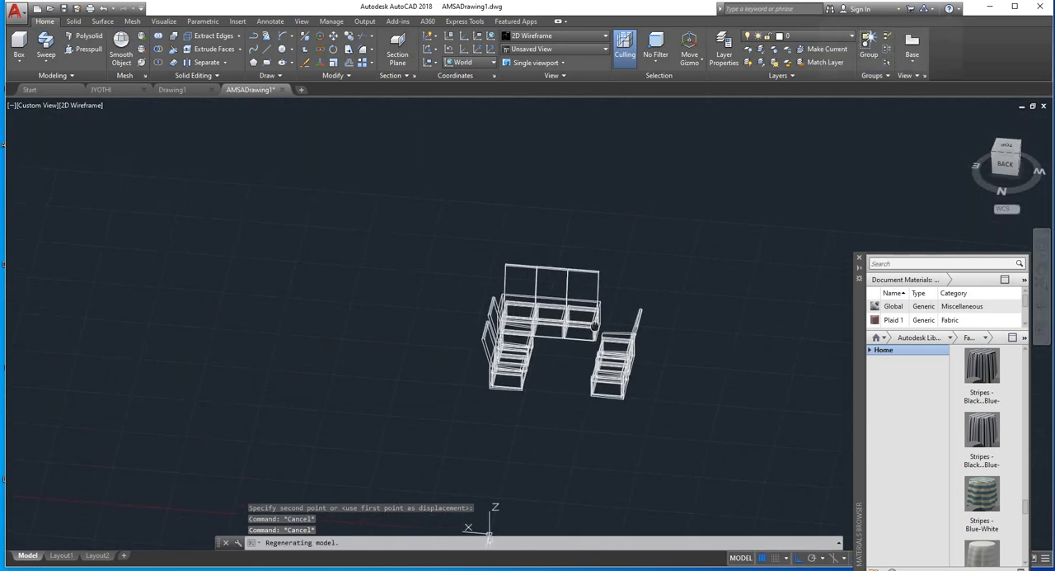
scroll(627, 330, "up", 4)
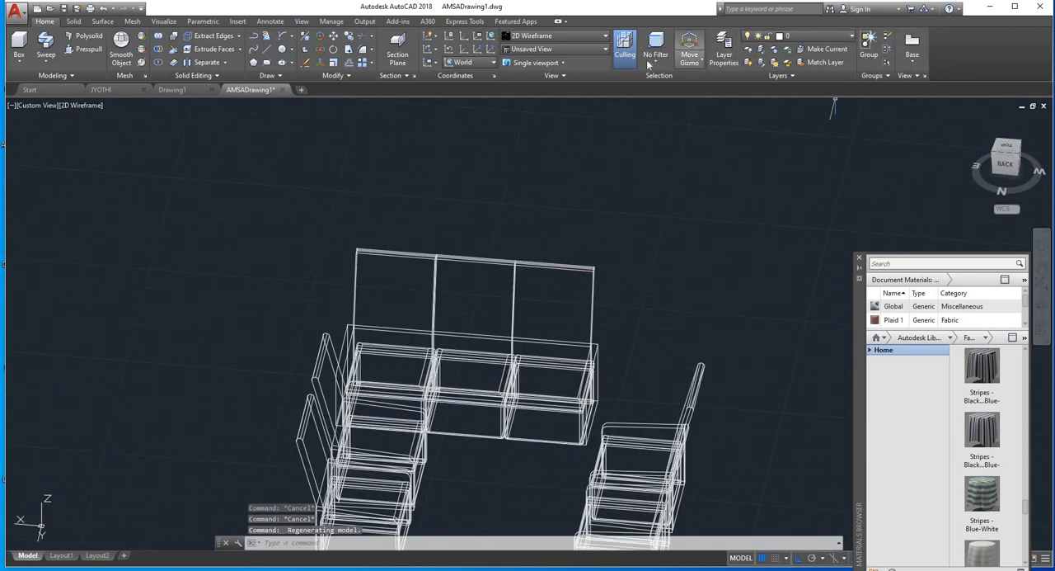
left_click(587, 361)
scroll(613, 237, "down", 6)
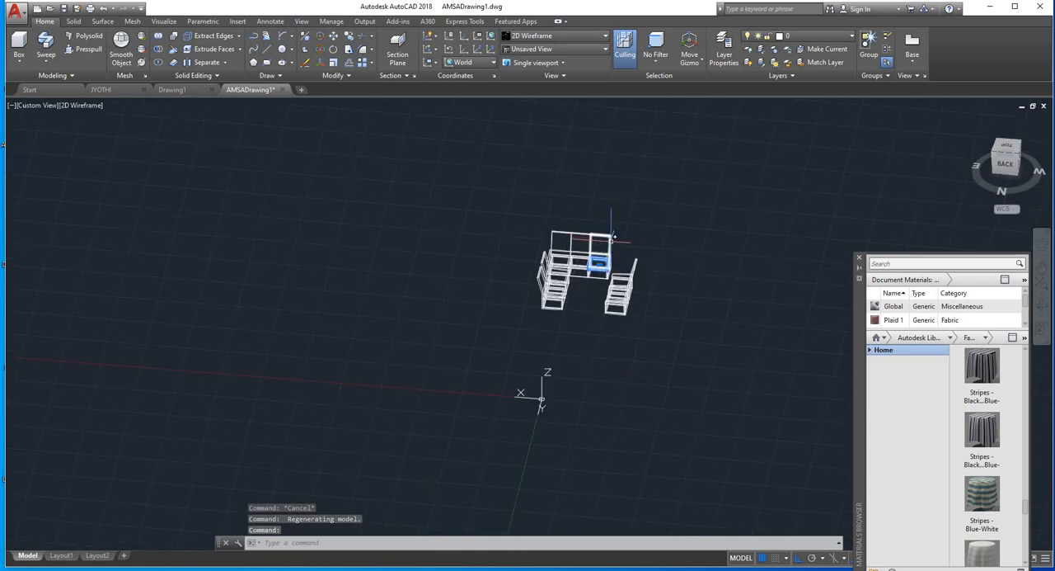
key("Escape")
scroll(618, 245, "up", 6)
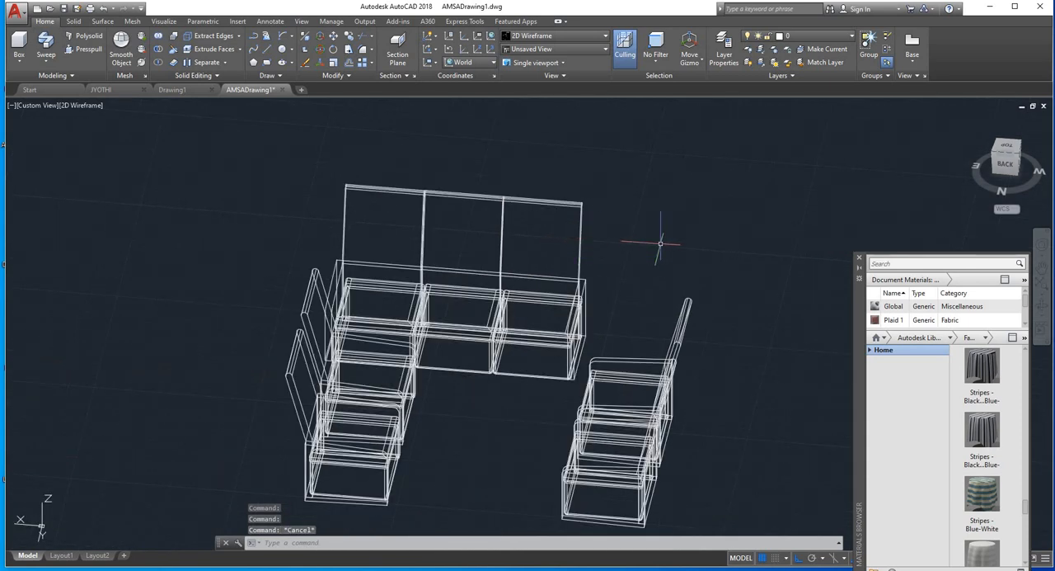
middle_click_drag(664, 265, 630, 159)
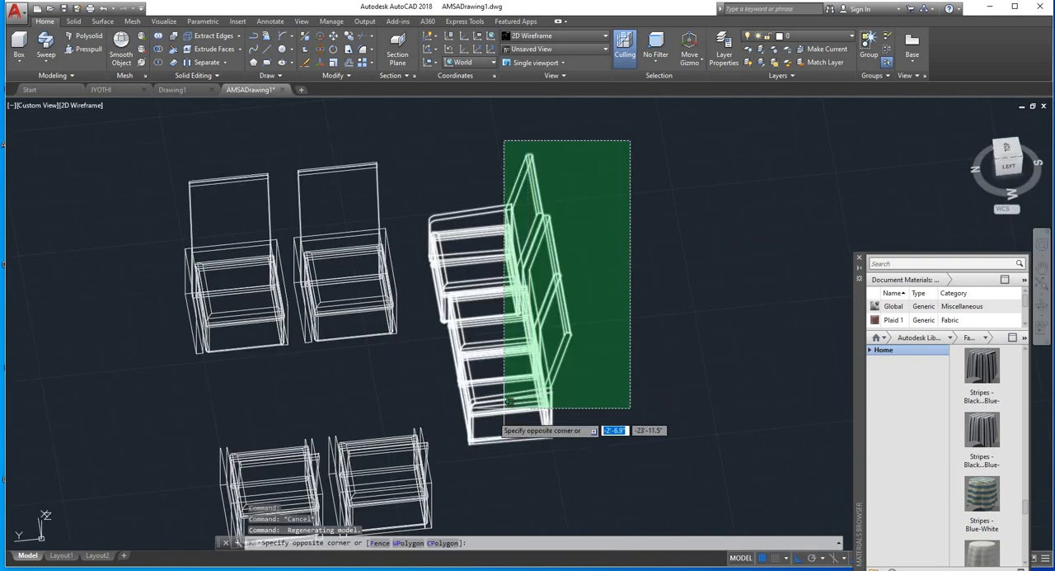
left_click(472, 453)
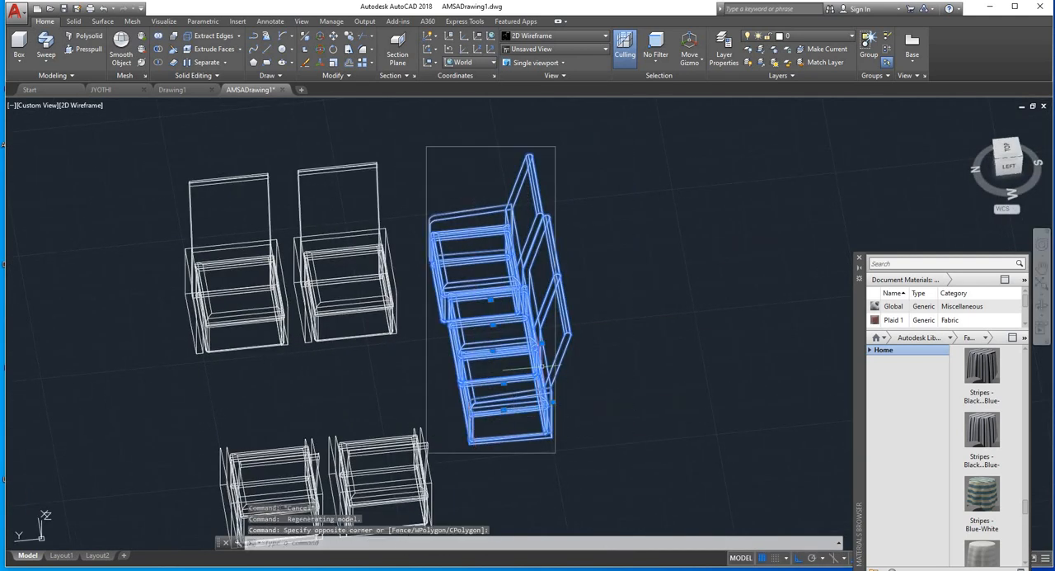
left_click(1007, 152)
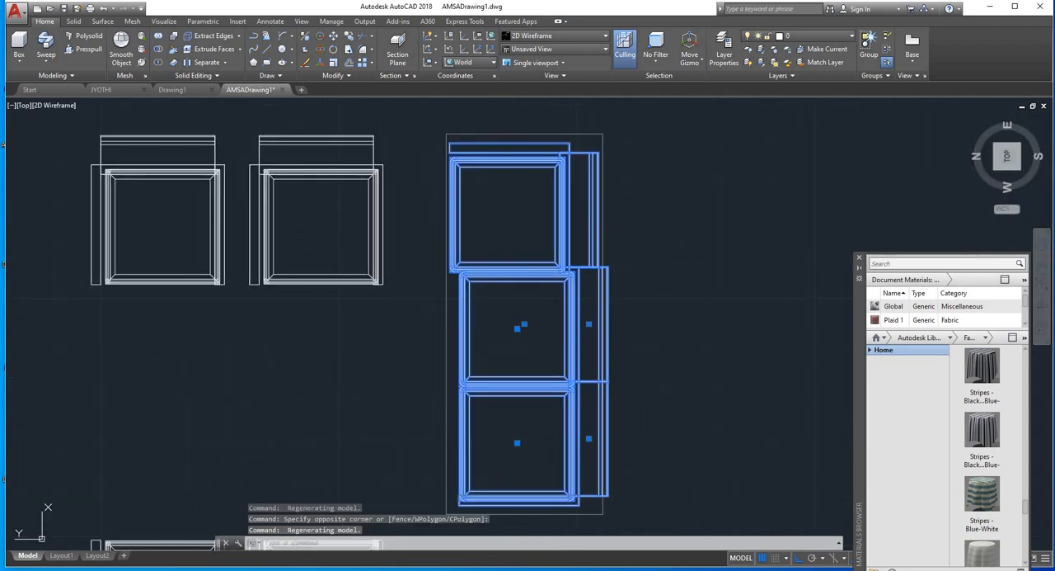
key("Escape")
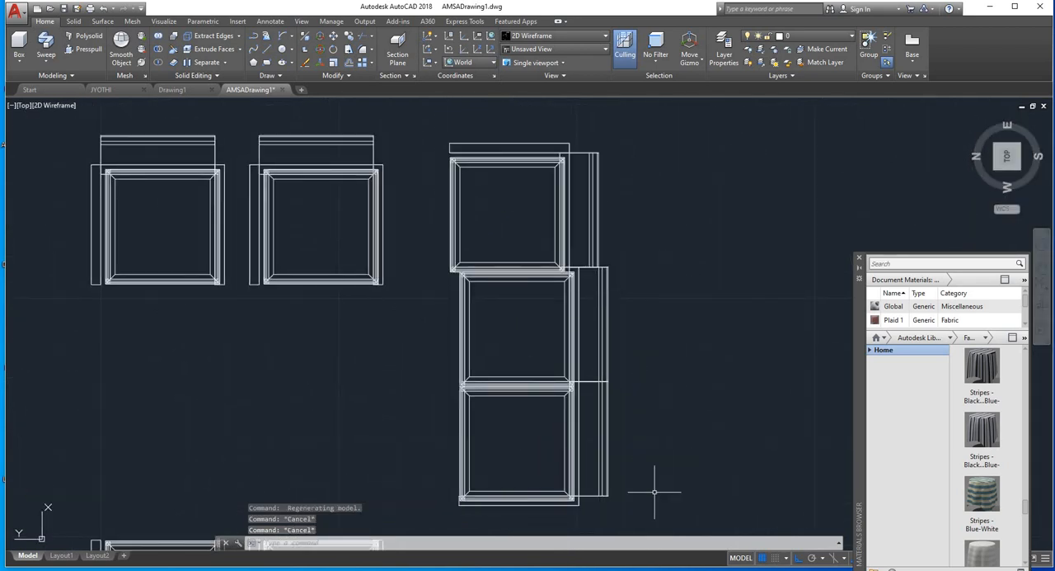
left_click(561, 328)
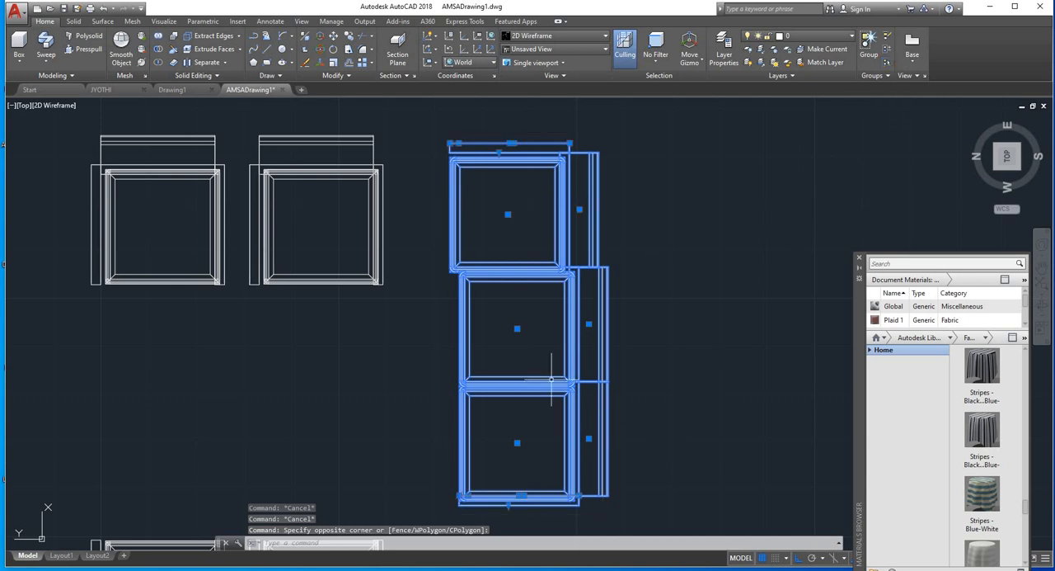
type("m")
key("Return")
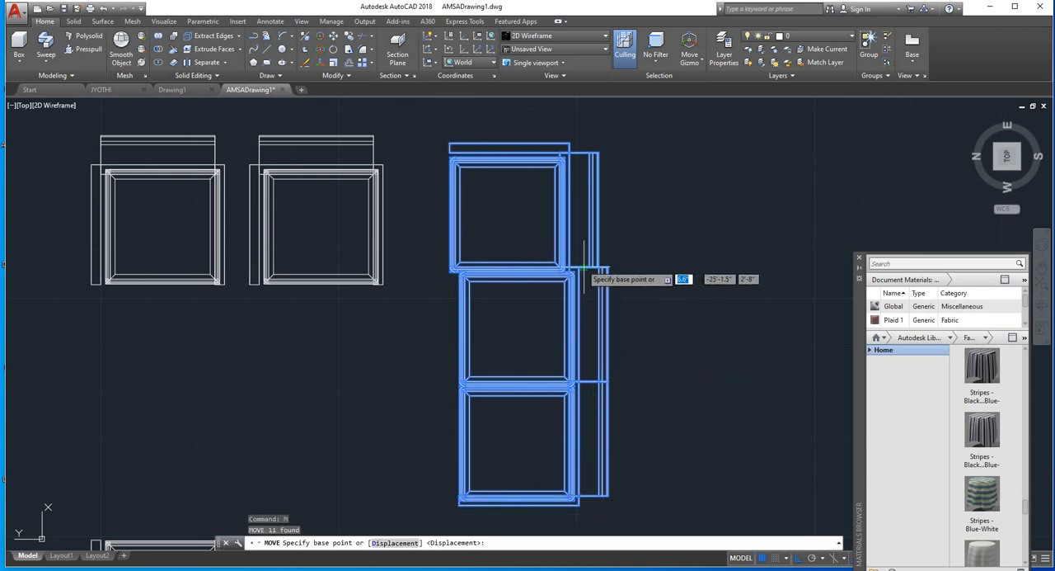
scroll(577, 265, "up", 6)
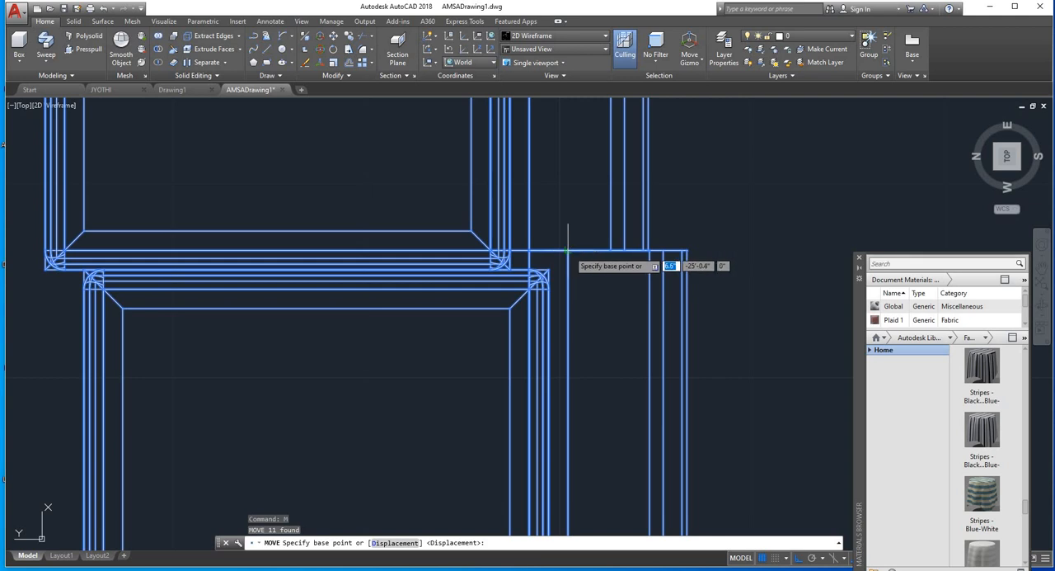
left_click(568, 249)
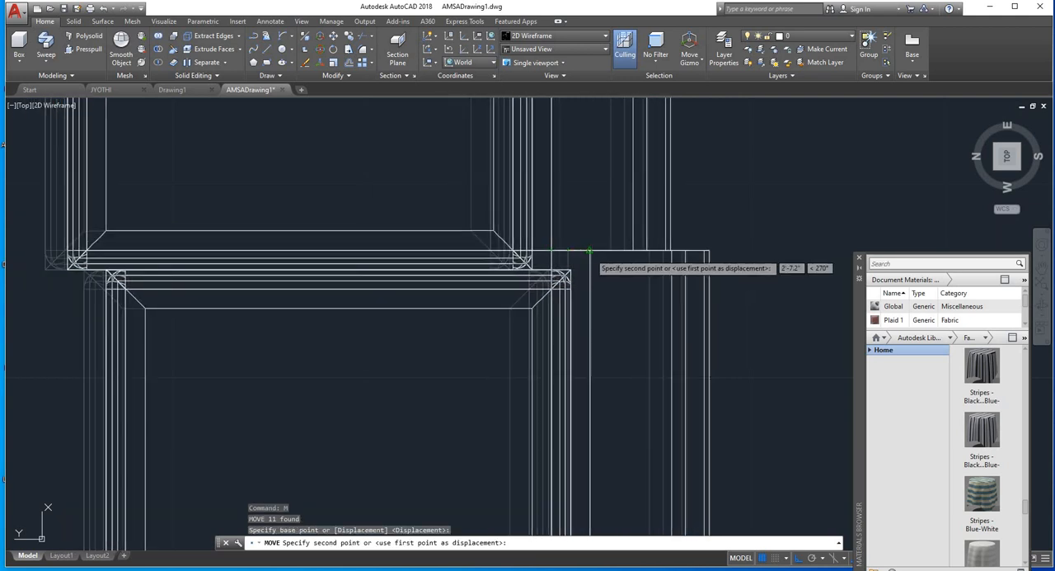
key("Escape")
Step: Move the two offset sofa seats with their backrests 2" sideways with Ortho on, in line with the remaining seat
scroll(589, 250, "down", 4)
left_click(634, 293)
left_click(471, 302)
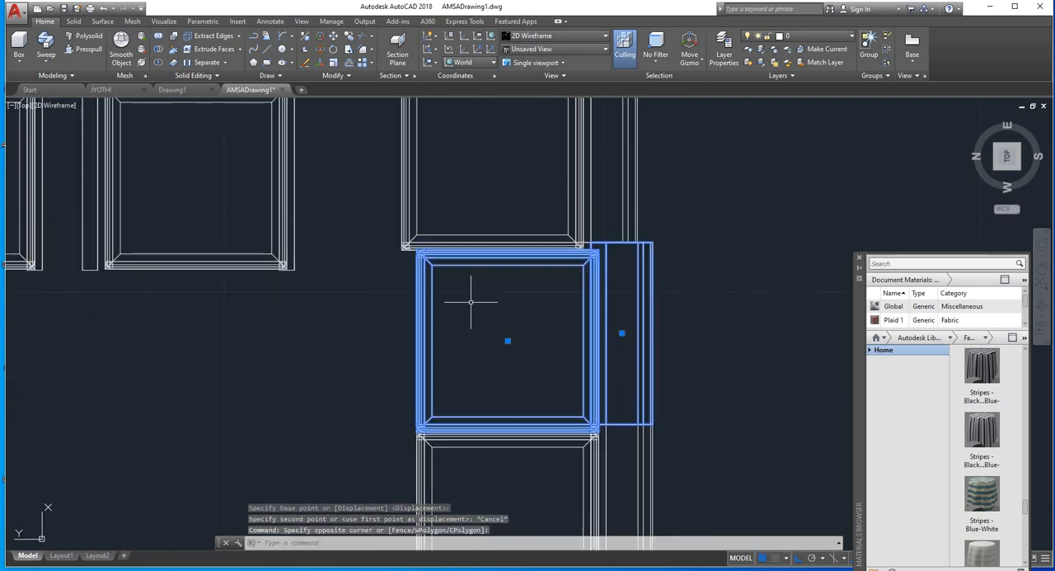
middle_click_drag(657, 321, 676, 211)
left_click(718, 410)
left_click(514, 420)
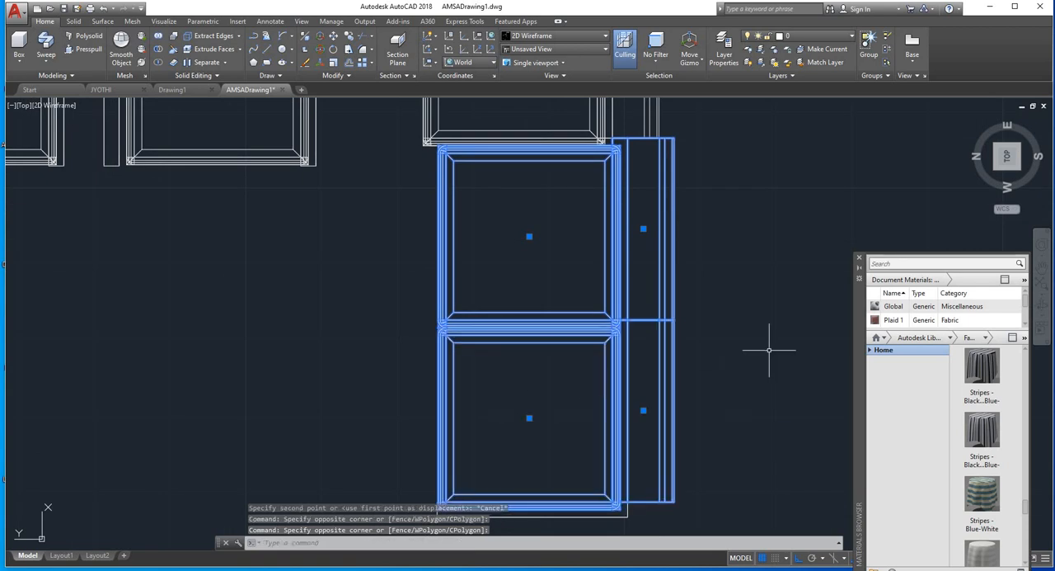
key("Return")
scroll(664, 157, "up", 5)
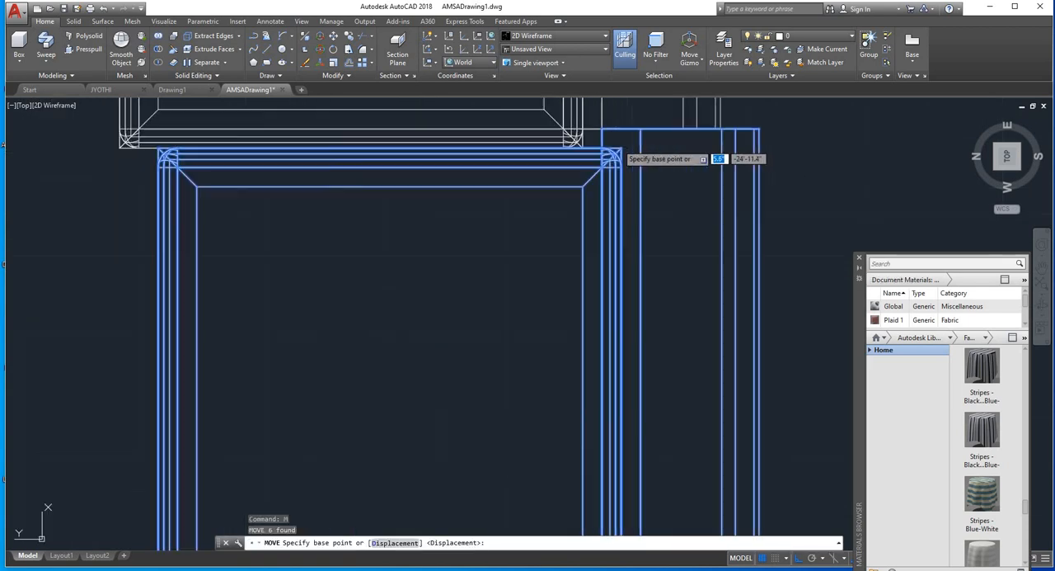
left_click(636, 121)
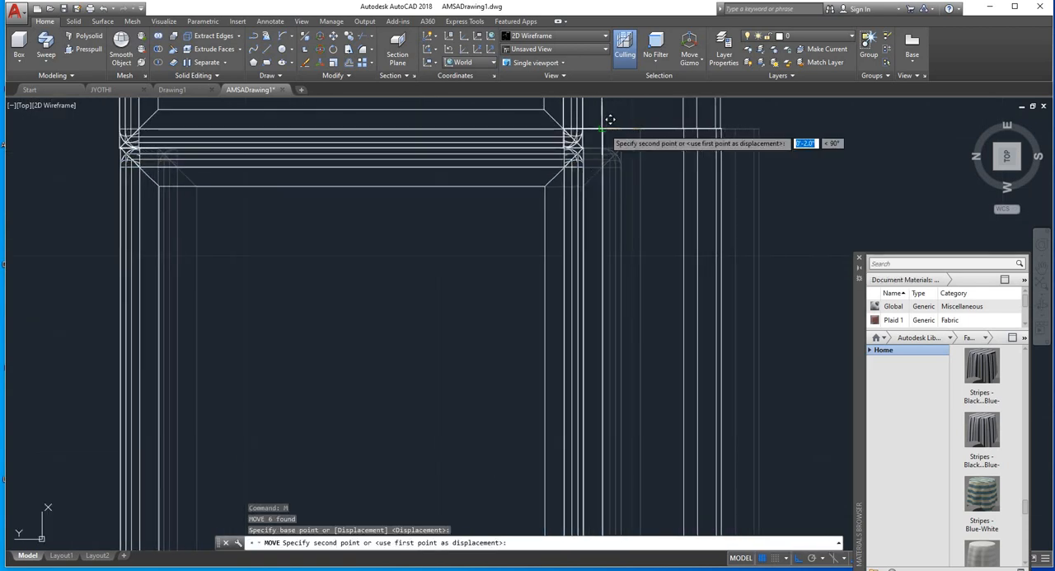
left_click(613, 114)
scroll(569, 198, "down", 2)
scroll(569, 198, "down", 3)
left_click(641, 122)
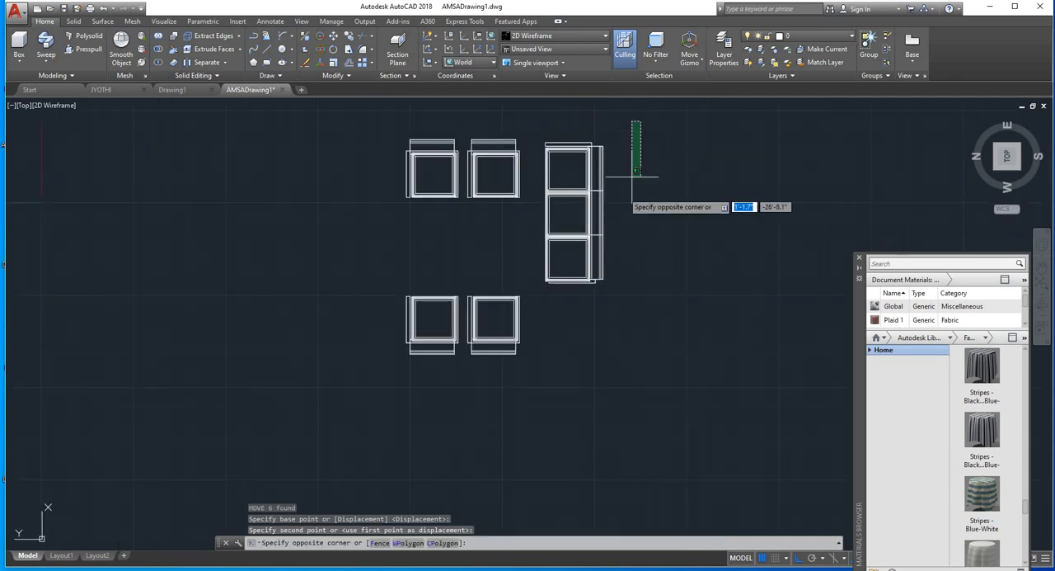
key("Escape")
Step: Move the armrest at the sofa's lower end sideways with Ortho on, lining it up with the adjoining seat's back corner
scroll(611, 280, "up", 4)
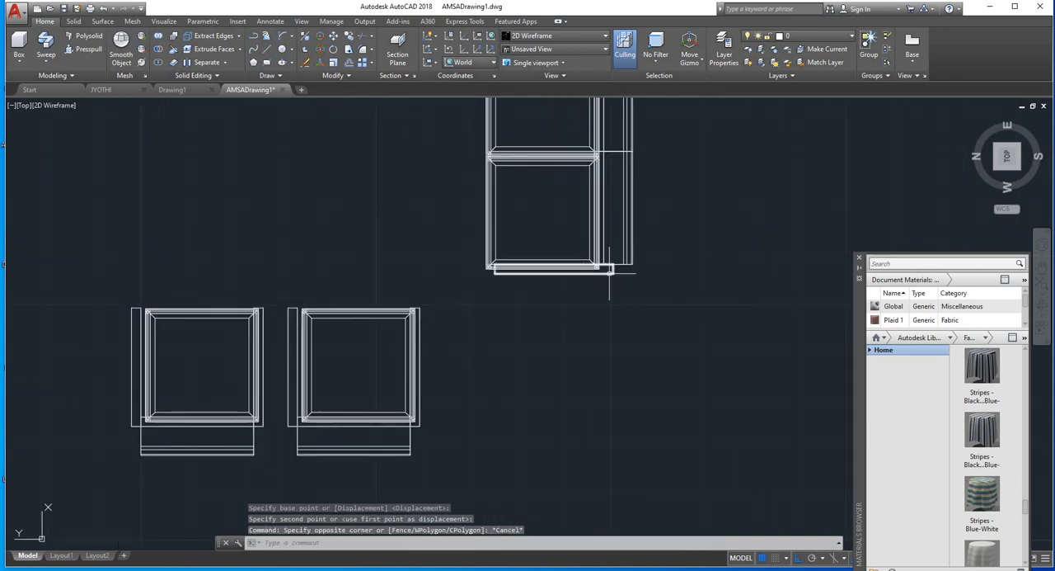
left_click(611, 271)
type("m")
key("Return")
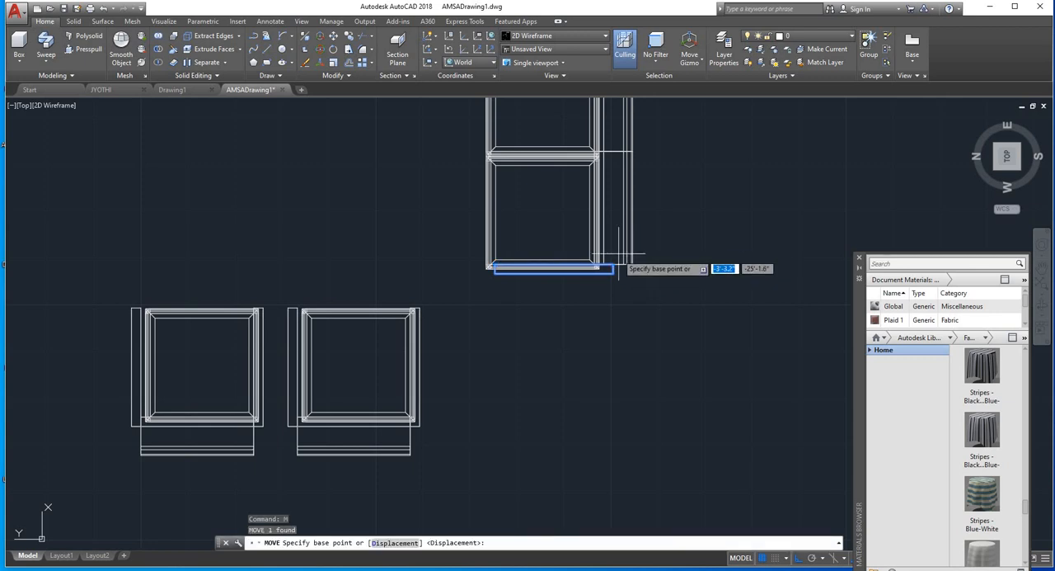
scroll(630, 263, "up", 3)
left_click(622, 266)
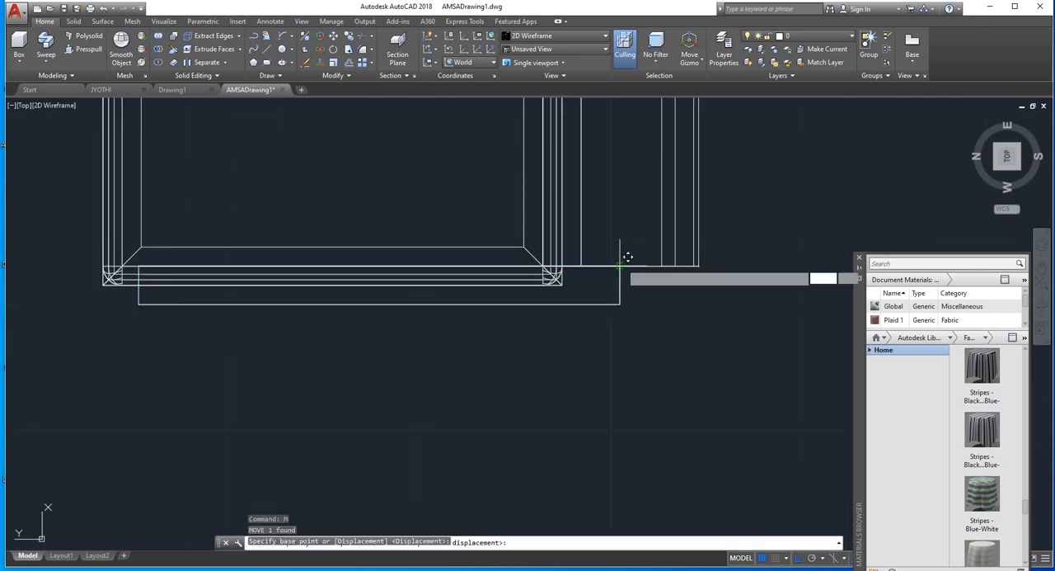
left_click(564, 283)
scroll(730, 259, "down", 6)
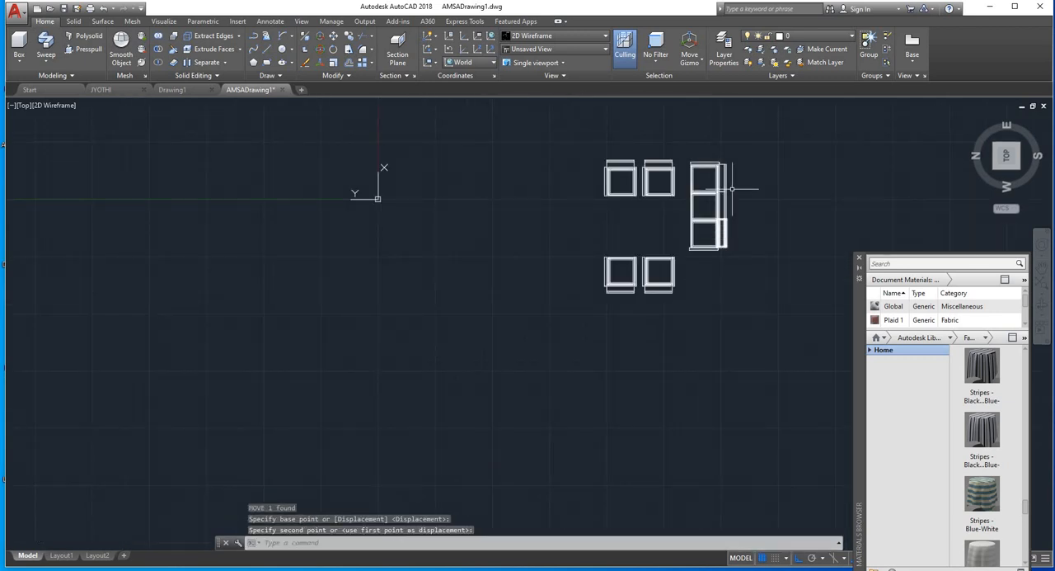
Step: Move the whole three-seat sofa with Ortho on to a central position between the two facing rows of chairs
left_click(682, 188)
left_click(605, 307)
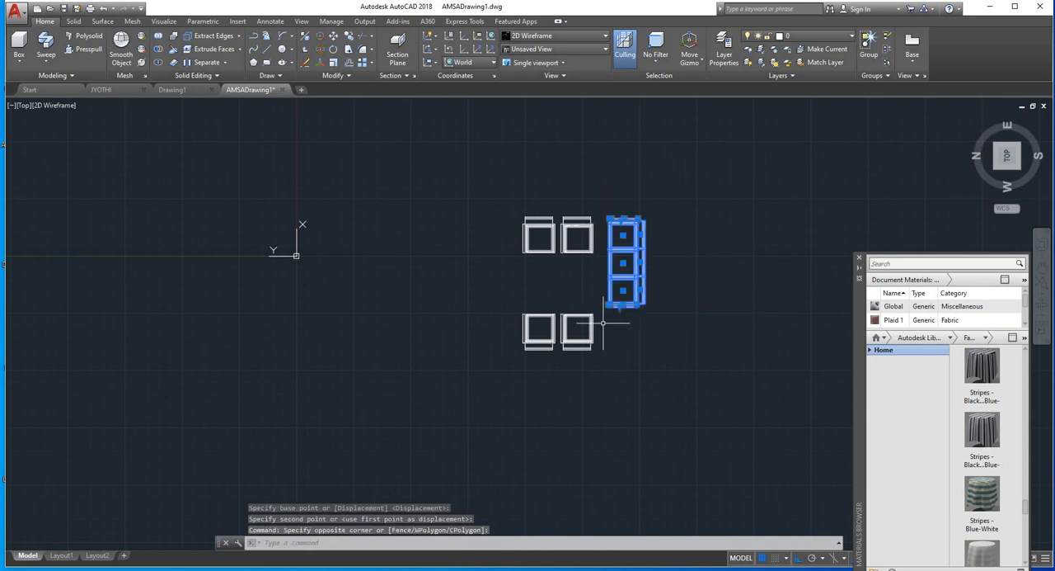
scroll(631, 309, "up", 5)
type("m")
key("Return")
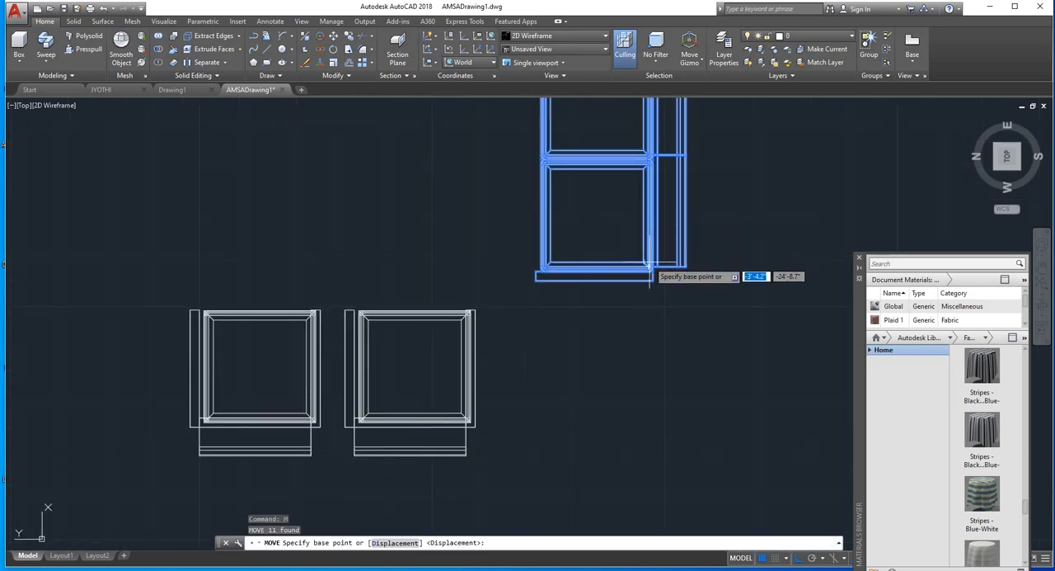
left_click(656, 272)
scroll(667, 325, "down", 4)
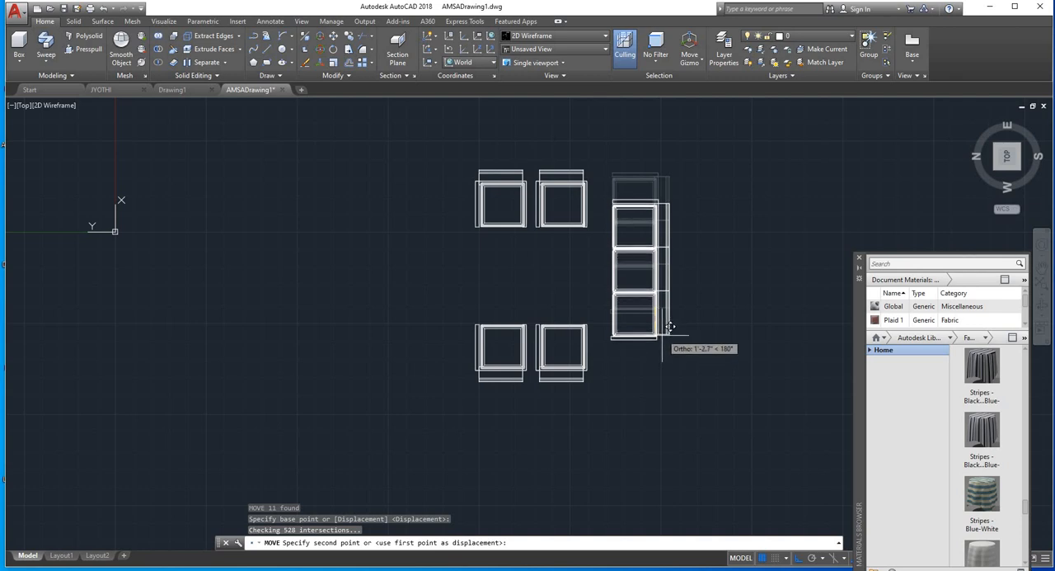
key("Escape")
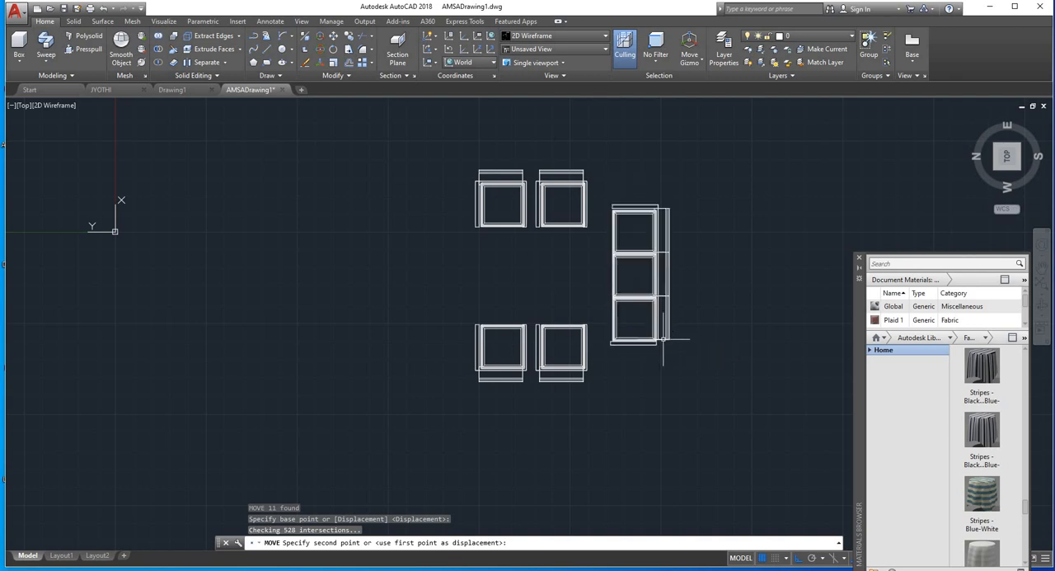
key("Escape")
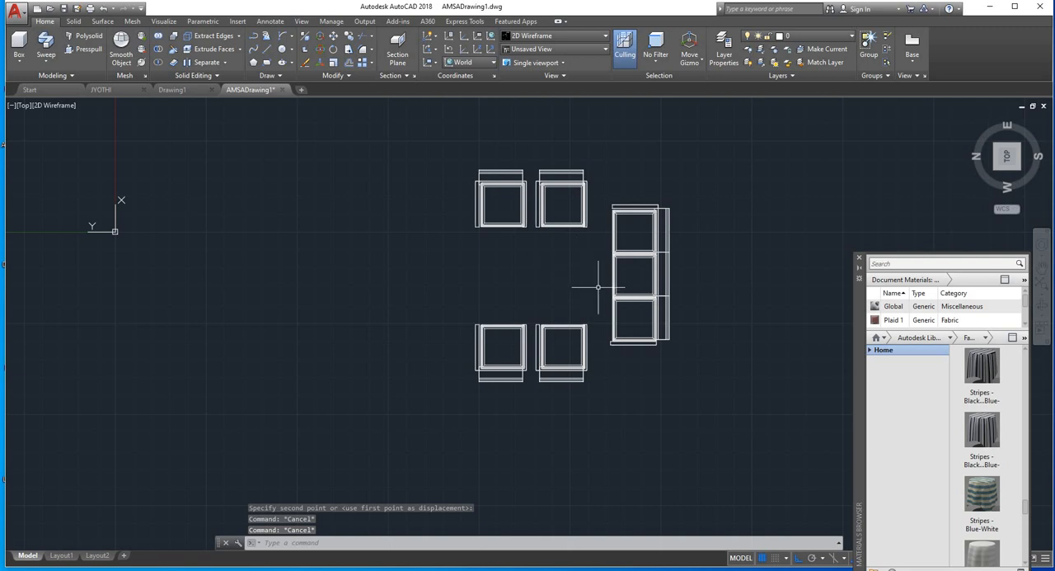
Step: Show the seating arrangement in the Realistic visual style and inspect the sofa and chairs from several 3D angles
middle_click_drag(635, 244, 729, 152, "shift")
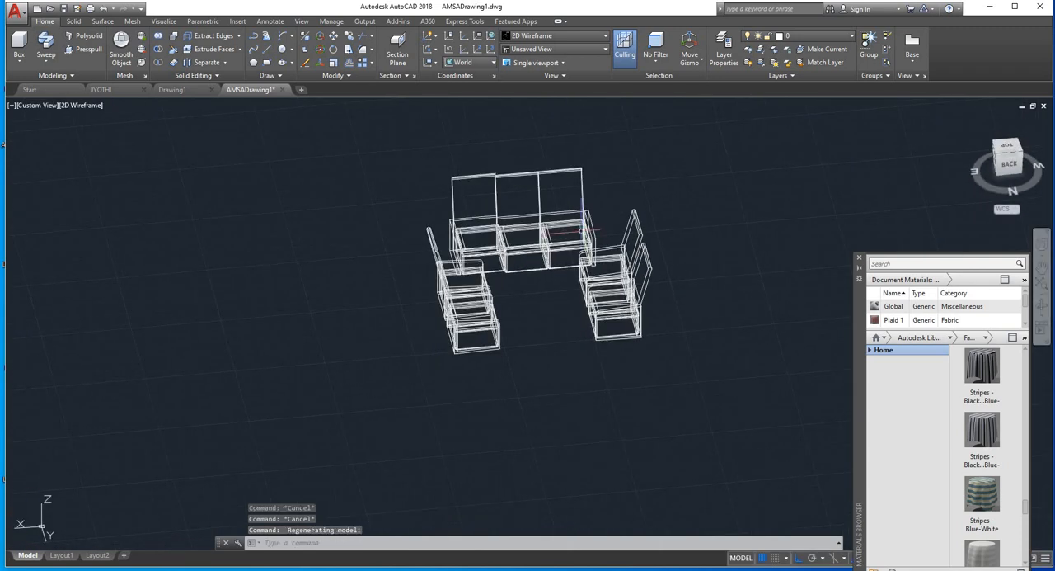
scroll(582, 231, "up", 5)
middle_click_drag(466, 336, 465, 354, "shift")
scroll(583, 236, "down", 5)
middle_click_drag(555, 252, 478, 271, "shift")
scroll(544, 280, "up", 5)
middle_click_drag(569, 259, 536, 240, "shift")
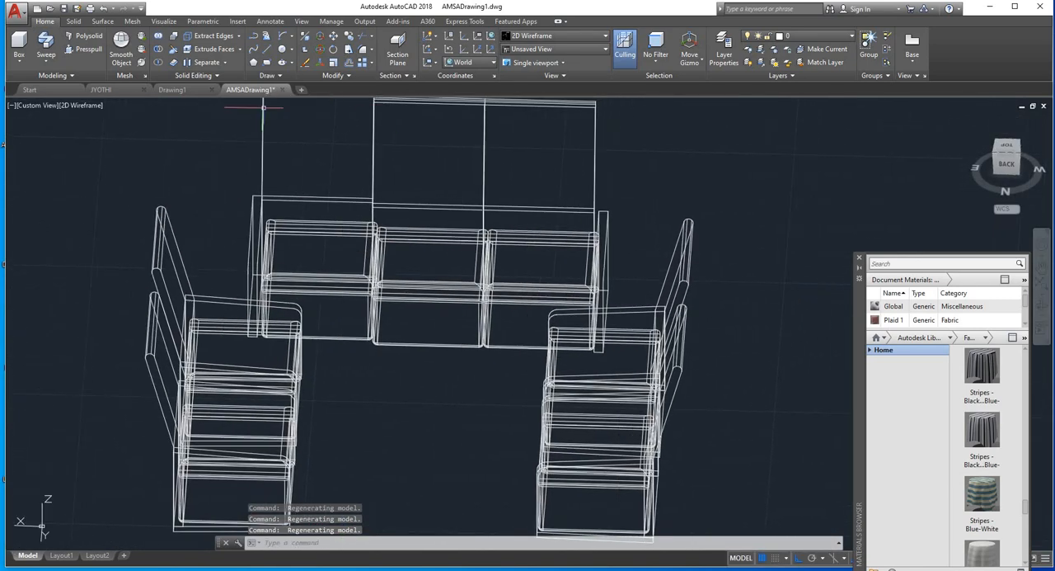
left_click(98, 106)
left_click(141, 172)
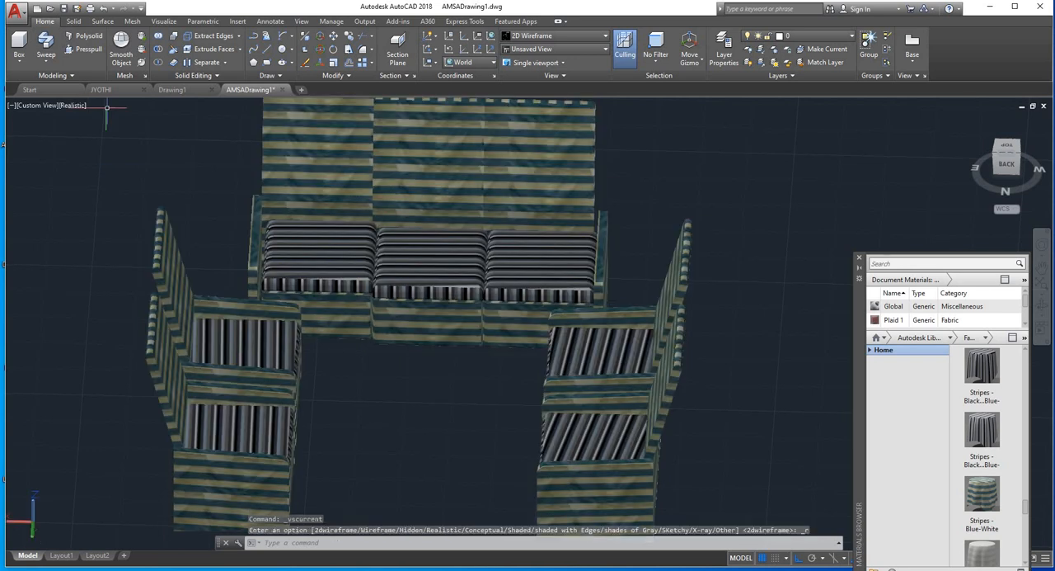
scroll(479, 217, "down", 3)
middle_click_drag(572, 267, 641, 277, "shift")
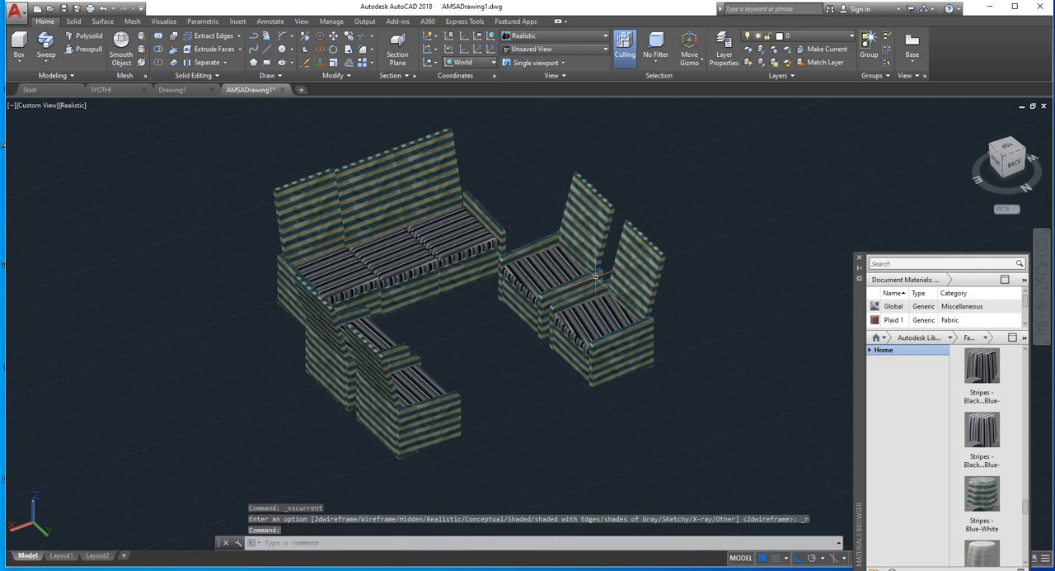
scroll(506, 310, "up", 3)
scroll(479, 295, "down", 4)
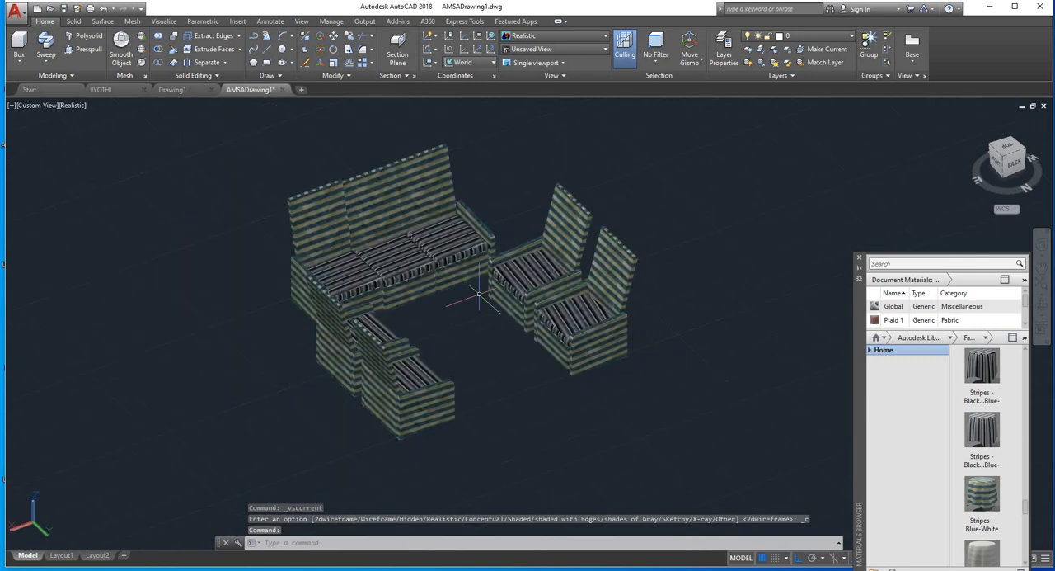
Step: Set the visual style to 2D Wireframe and show the seating arrangement from the Top view
left_click(75, 105)
left_click(97, 130)
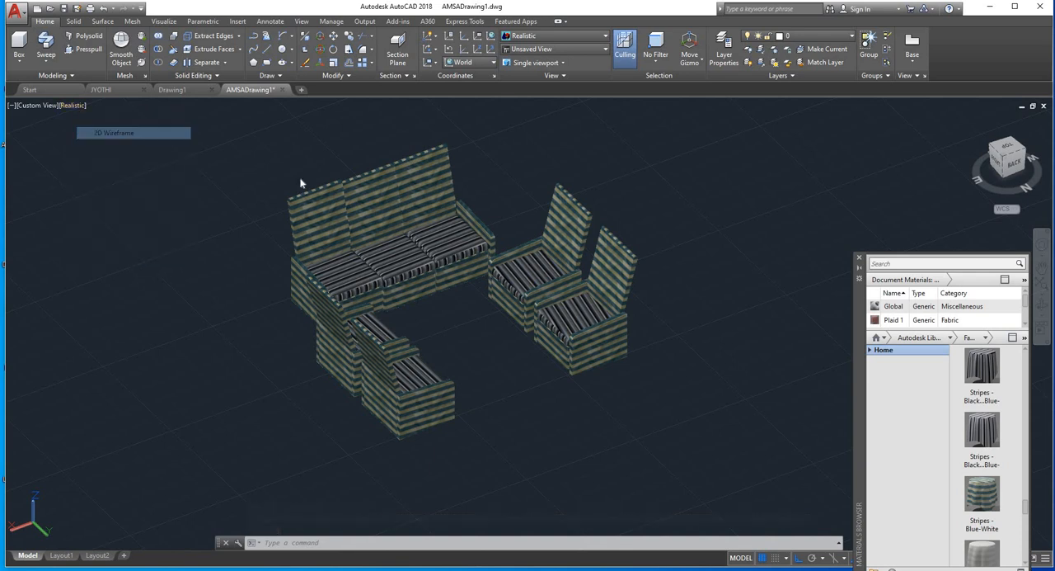
left_click(1020, 150)
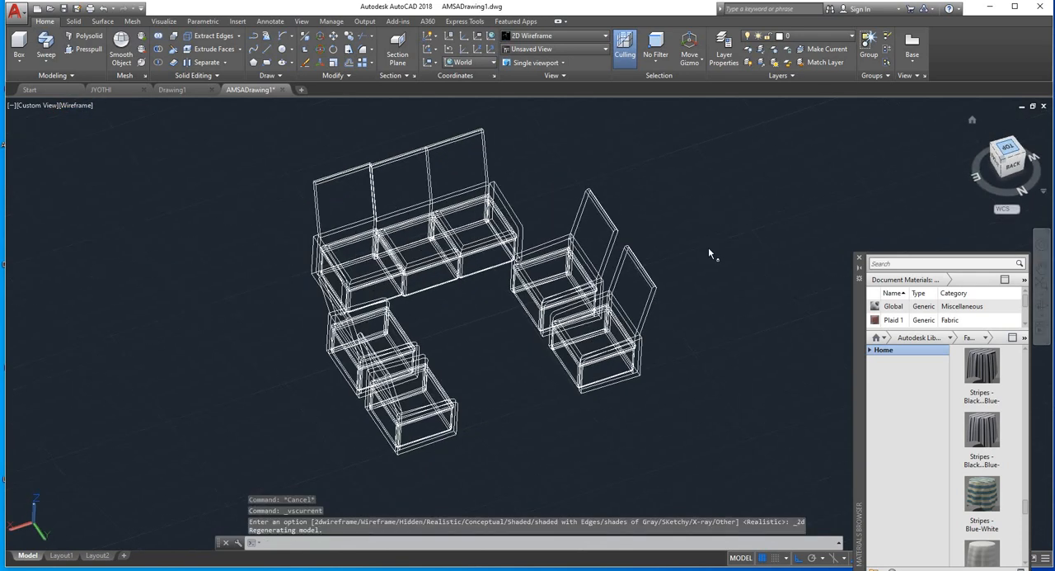
Step: Move both chairs on the east side outward with Ortho on, widening the gap to the central space
left_click(480, 290)
left_click(388, 428)
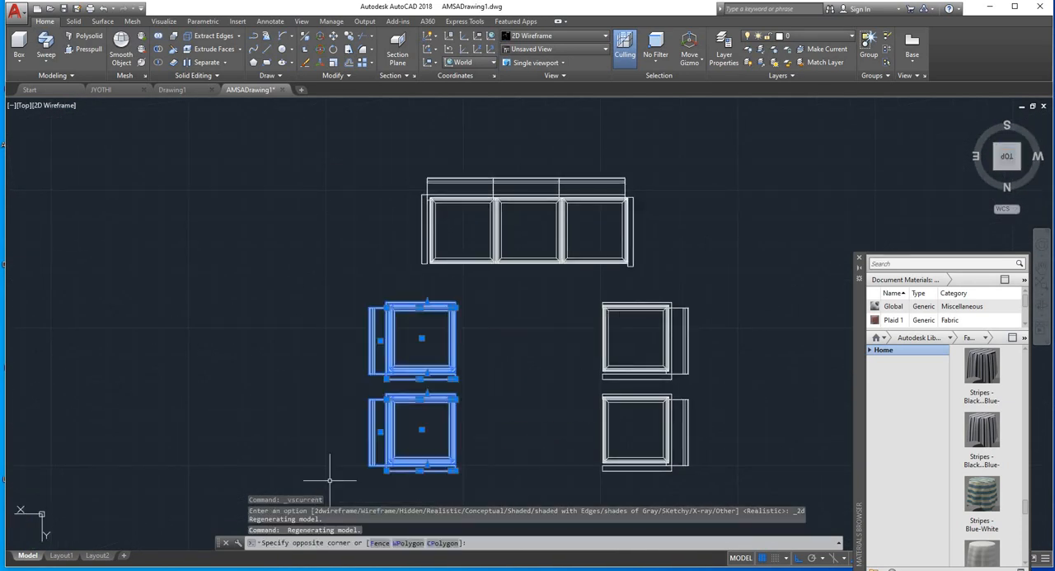
type("m")
key("Return")
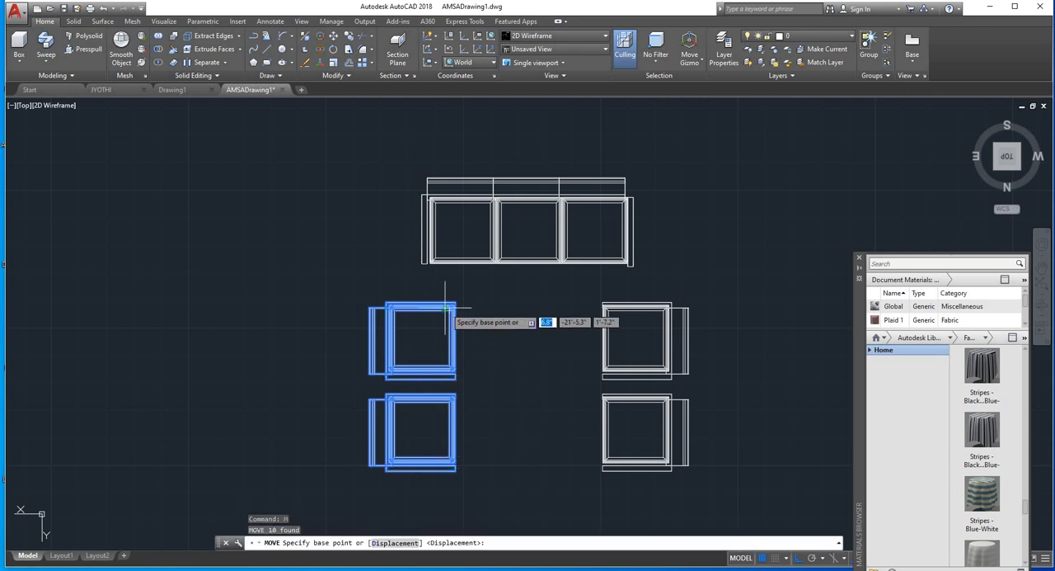
left_click(451, 307)
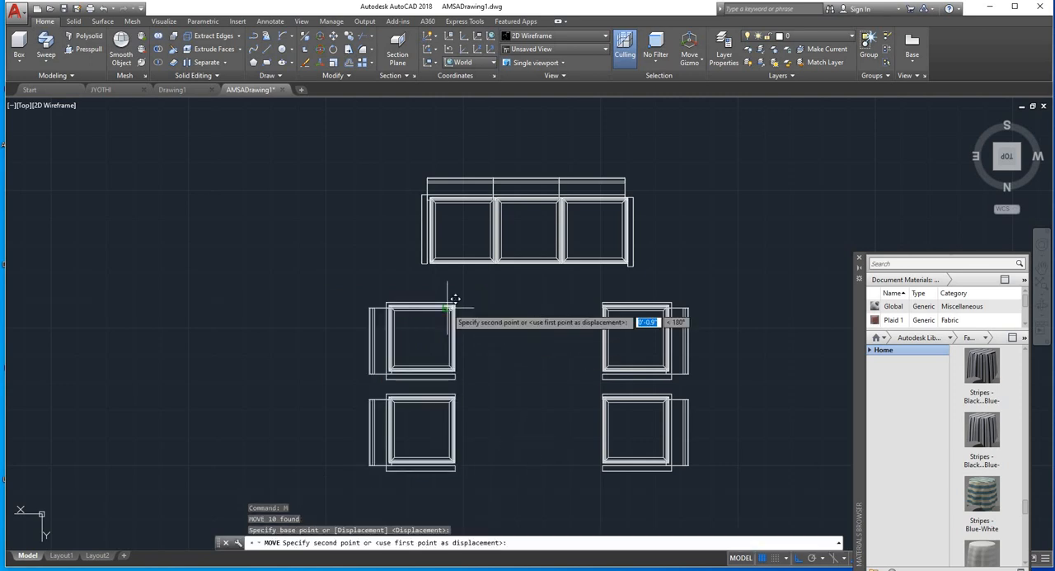
left_click(383, 304)
Step: Move both chairs on the west side about 3'-3" outward with Ortho on, away from the central space
left_click(579, 291)
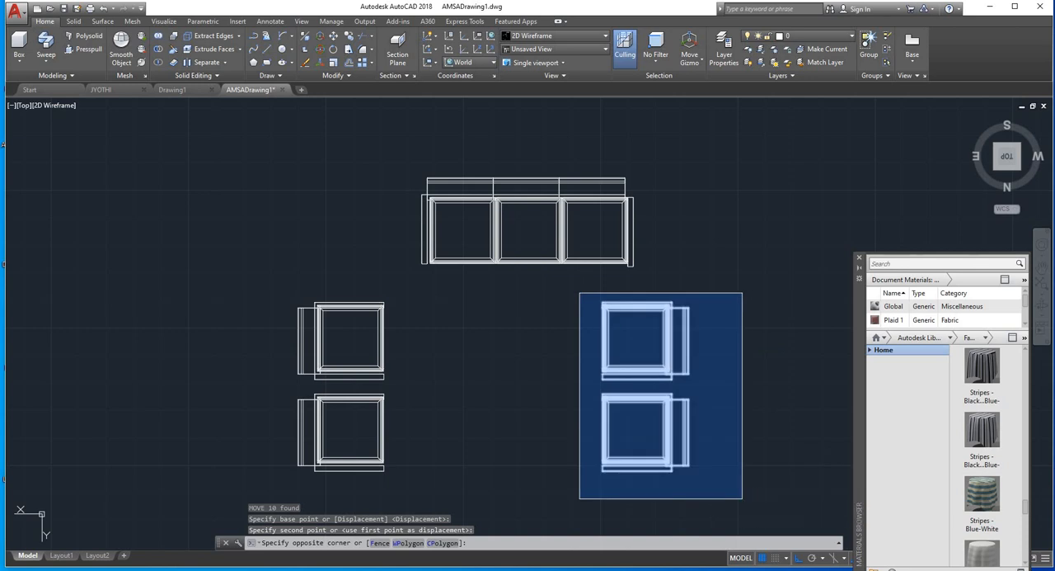
left_click(767, 523)
type("m")
key("Return")
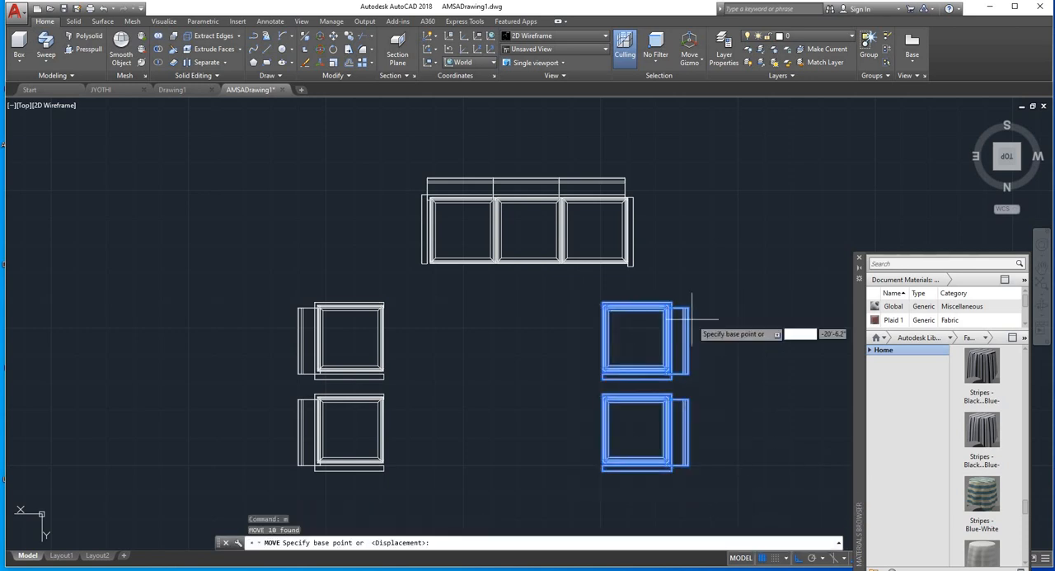
left_click(666, 309)
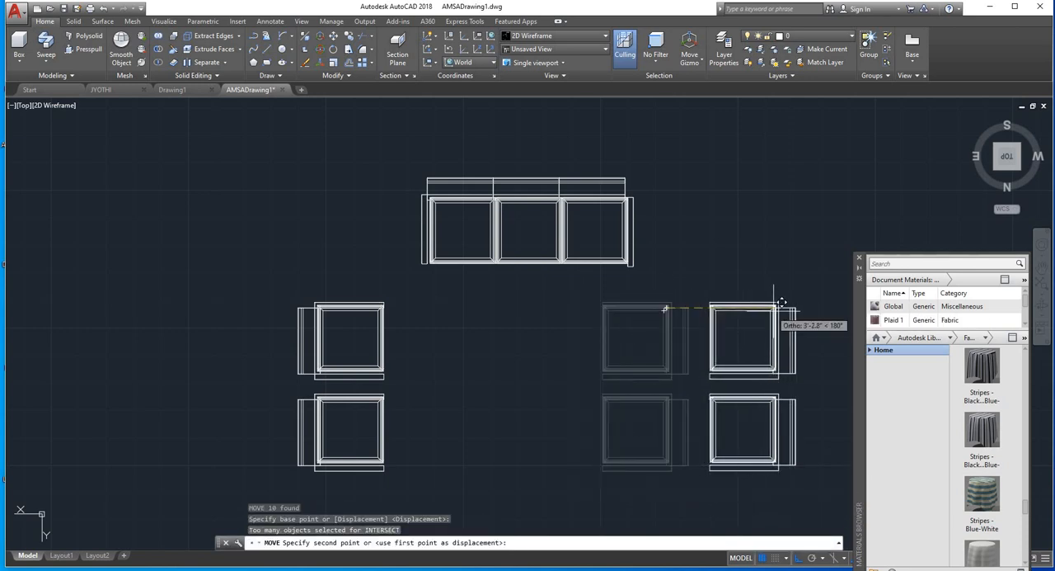
left_click(774, 308)
key("Escape")
key("Escape")
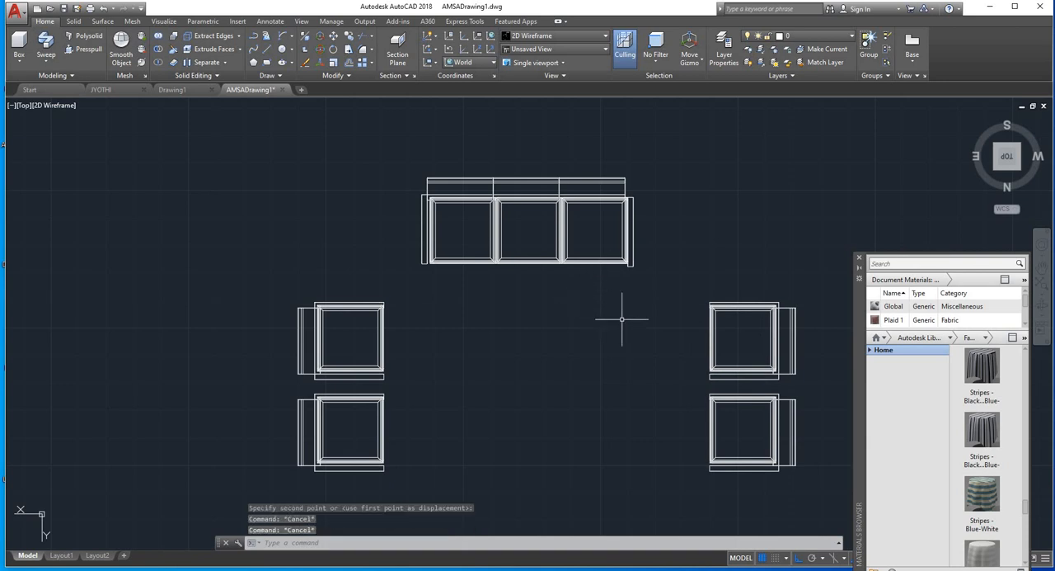
Step: Show the widened seating arrangement in a tilted 3D view with the Realistic visual style
middle_click_drag(623, 318, 544, 161, "shift")
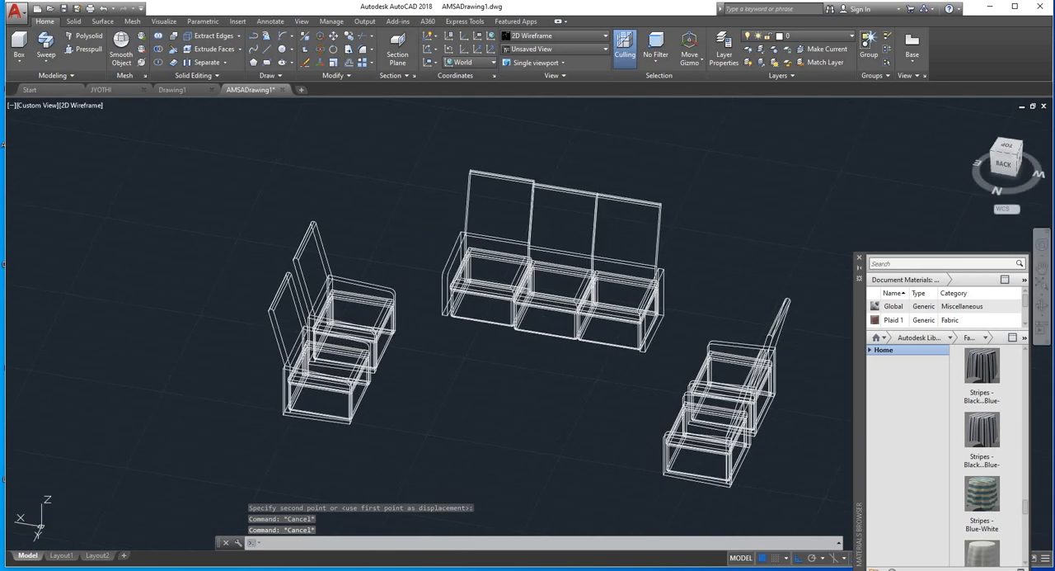
left_click(91, 105)
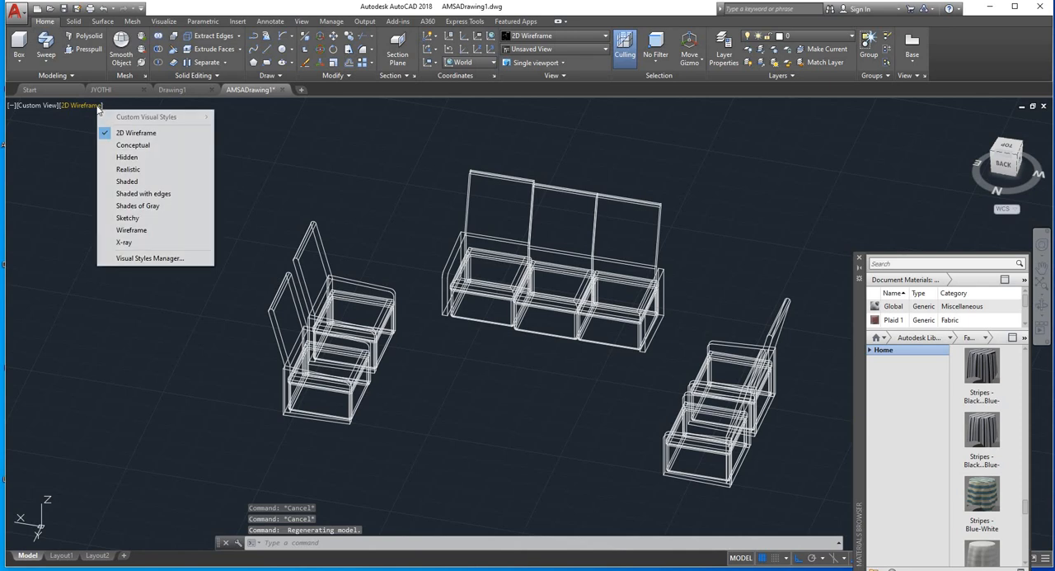
left_click(128, 169)
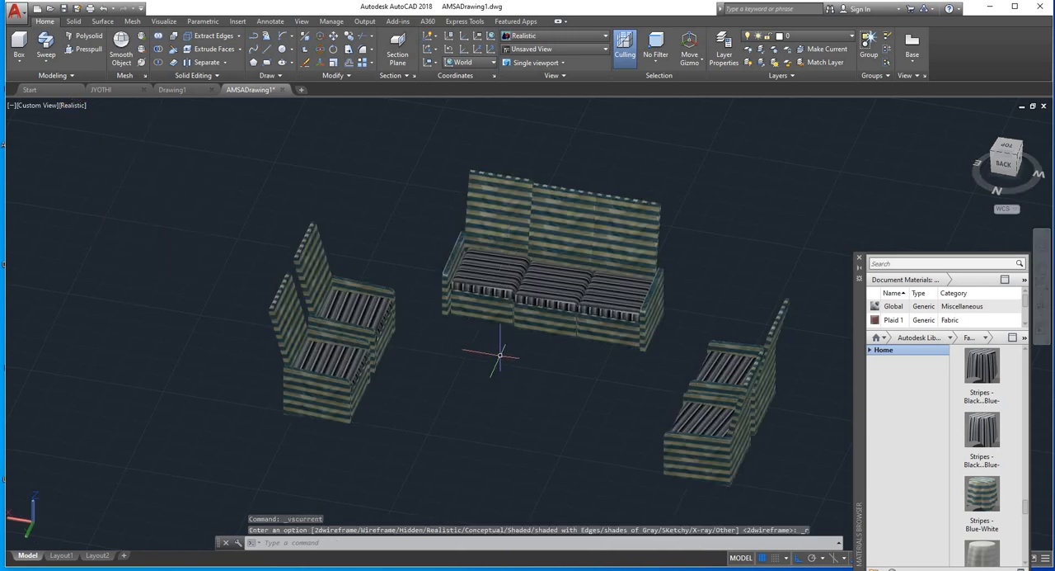